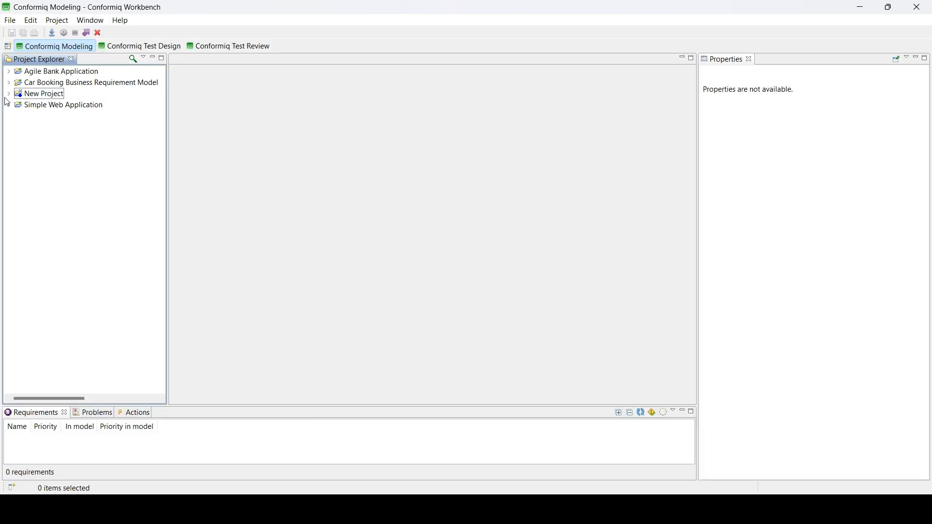
Step: Open the samplefeaturefile_feature activity diagram from New Project's model folder
click(9, 95)
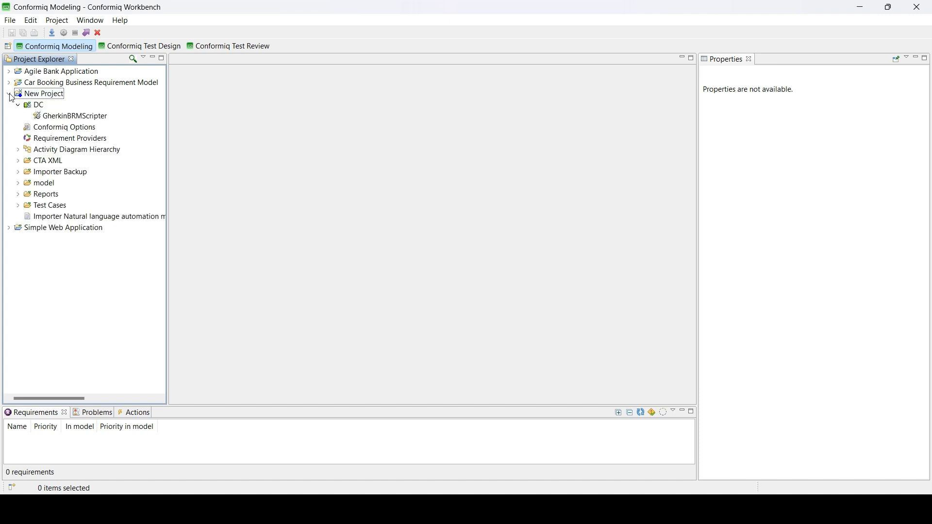
click(18, 184)
double_click(60, 198)
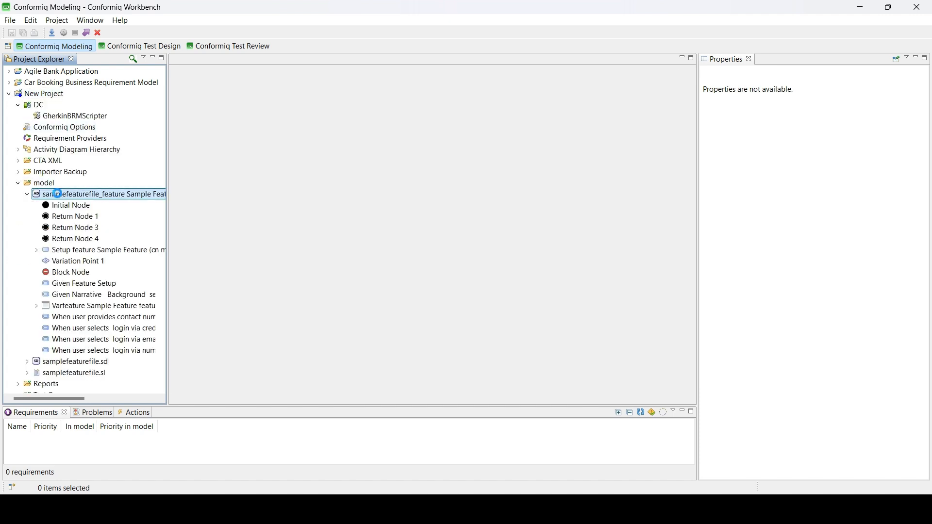
click(28, 195)
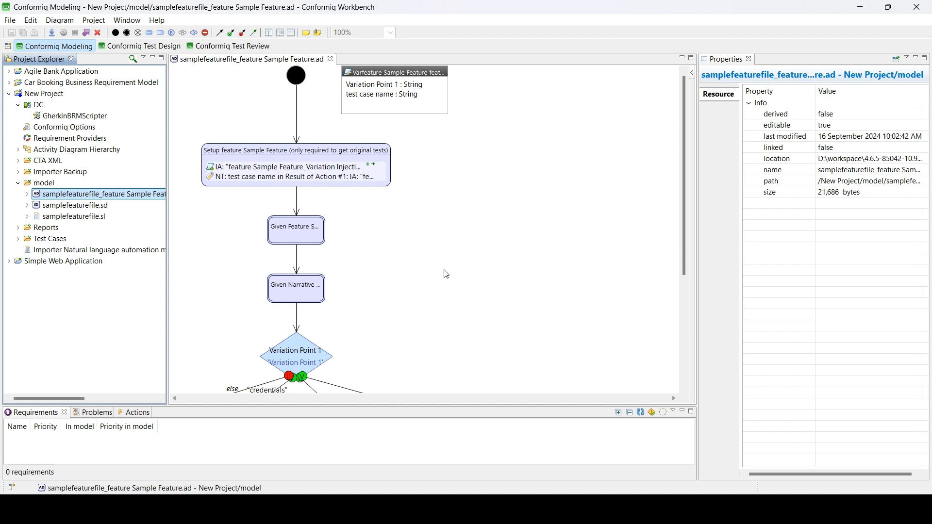
Step: Review business actions of the Given Feature Setup, Given Narrative Background set1 and email login nodes
scroll(439, 274, down, 3)
click(320, 150)
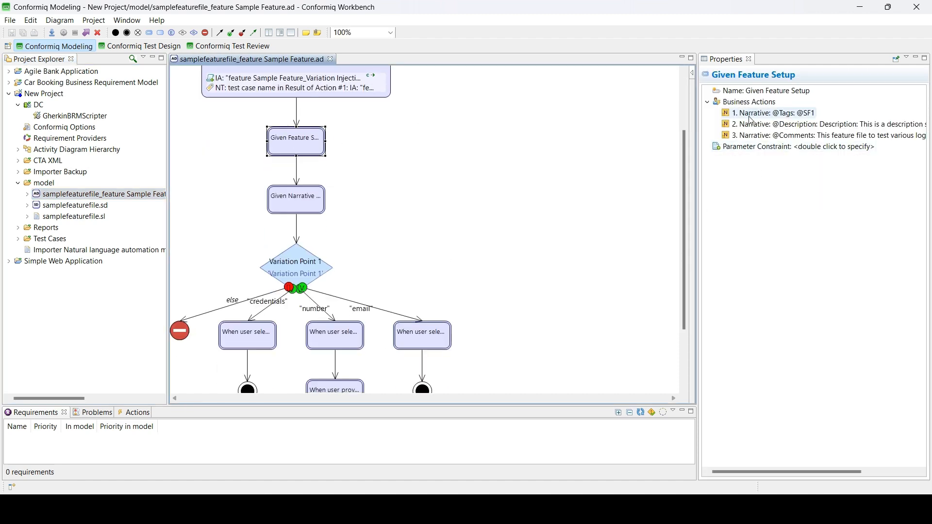
click(762, 170)
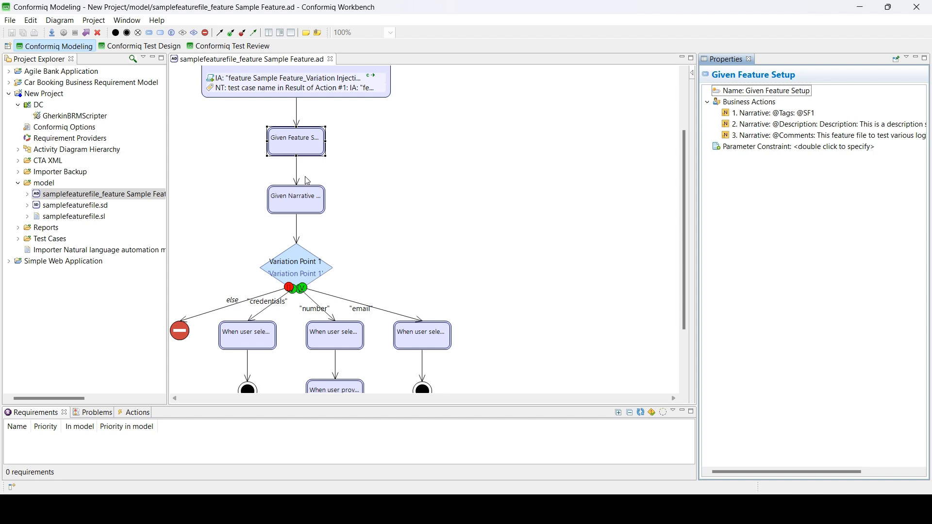
click(300, 204)
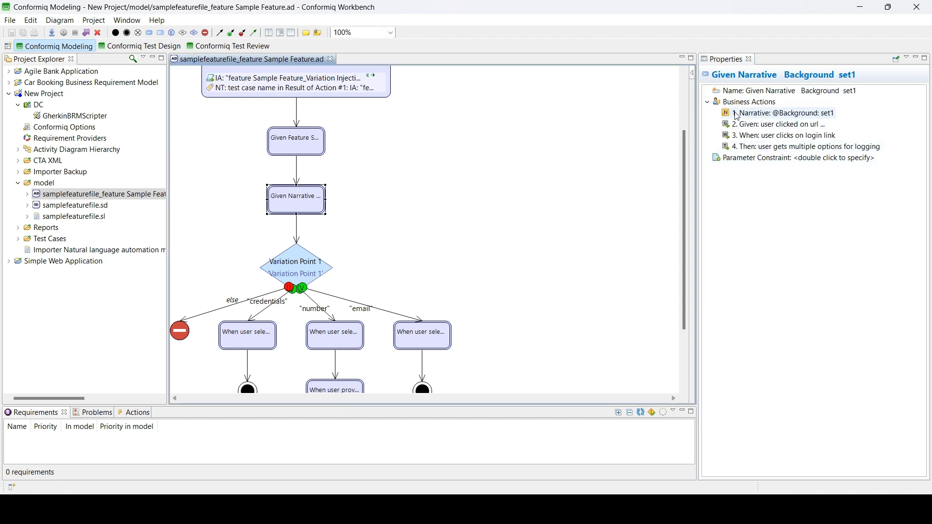
click(280, 151)
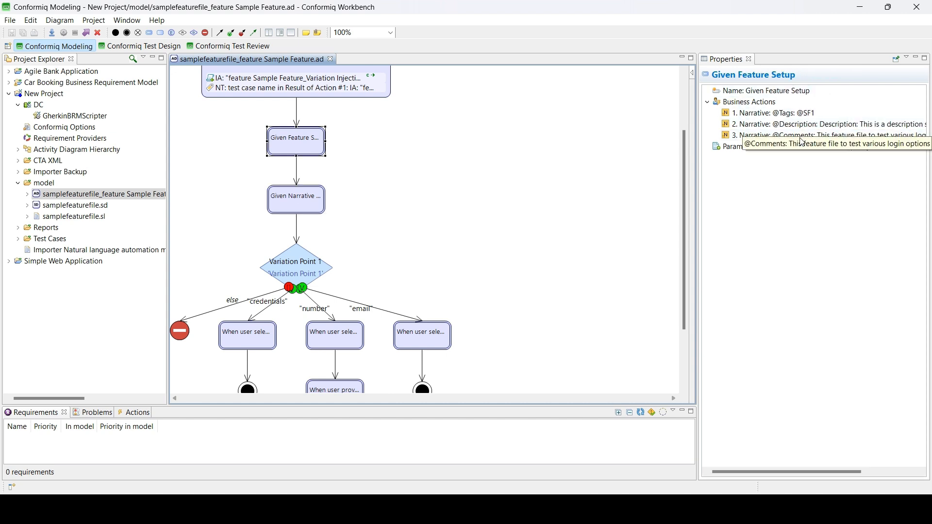
click(783, 173)
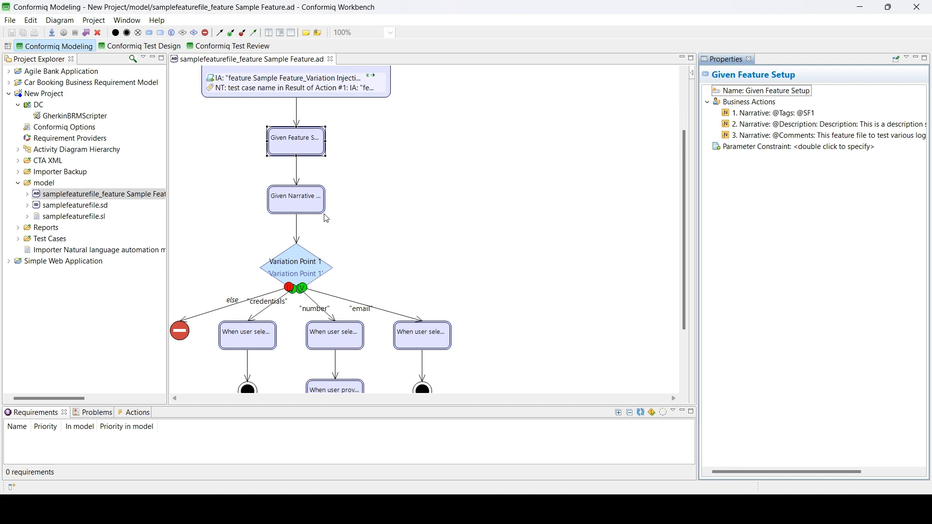
click(295, 203)
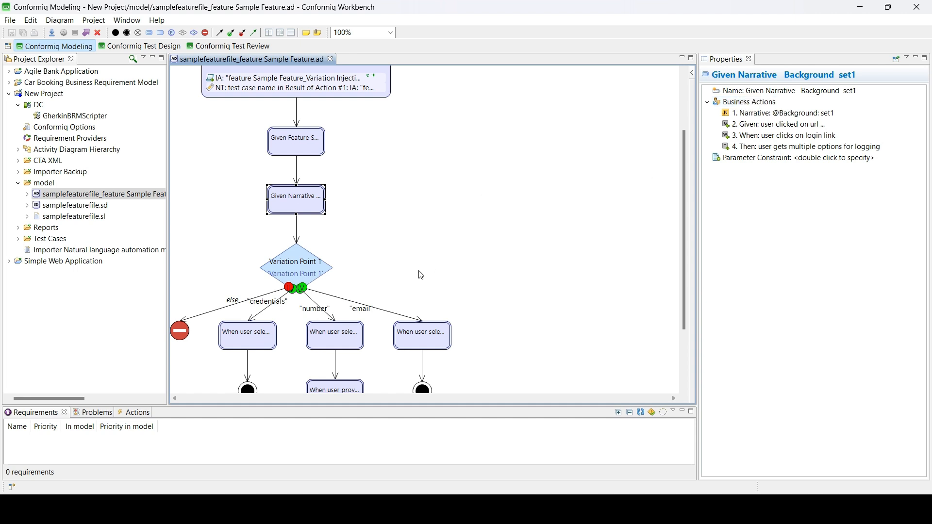
scroll(421, 275, down, 3)
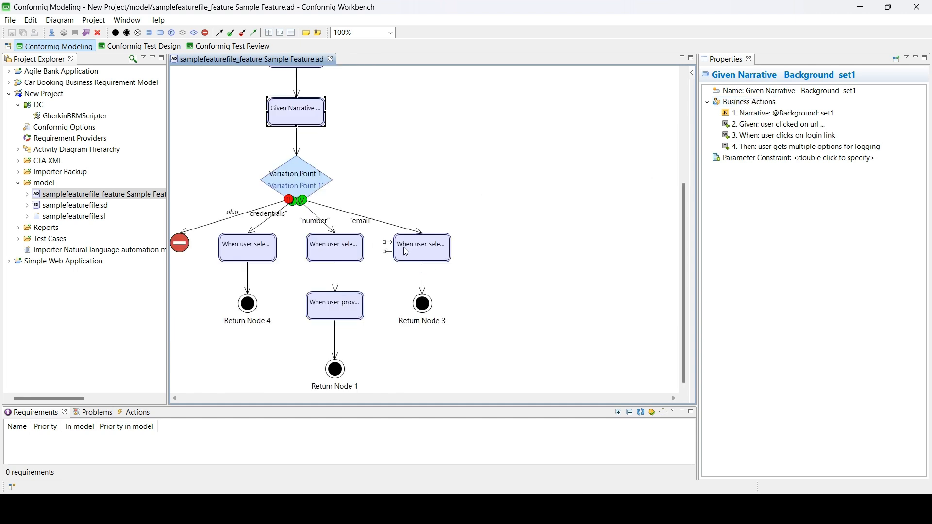
click(430, 248)
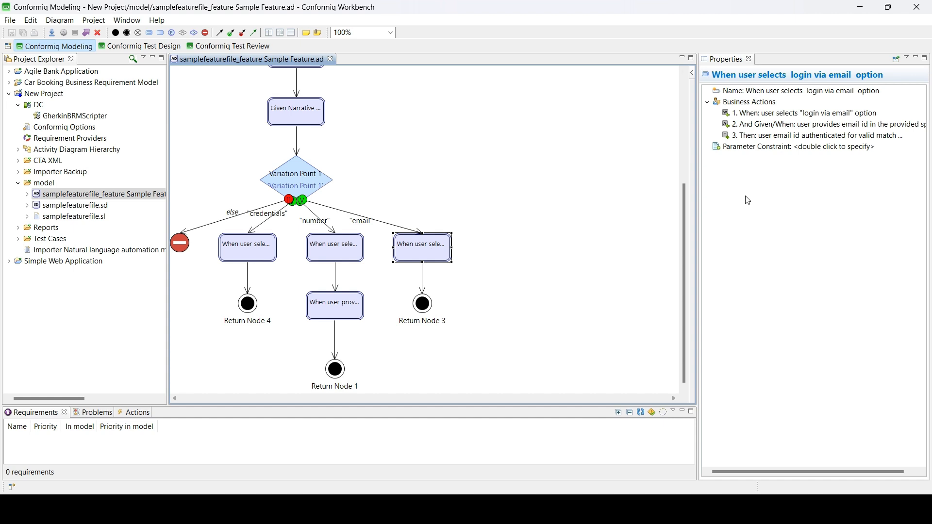
double_click(749, 136)
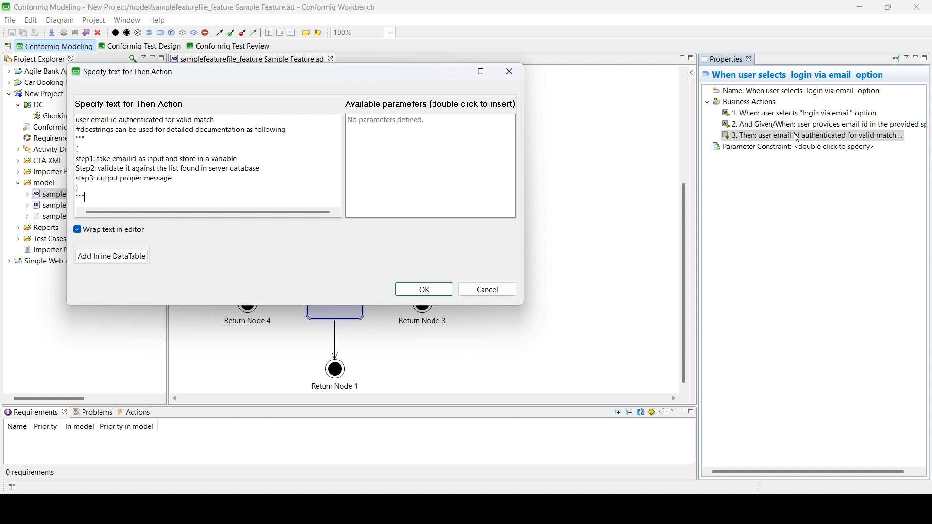
click(487, 290)
Step: Compare against samplefeaturefile.feature in Notepad++, then return to Conformiq Workbench
key(alt+Tab)
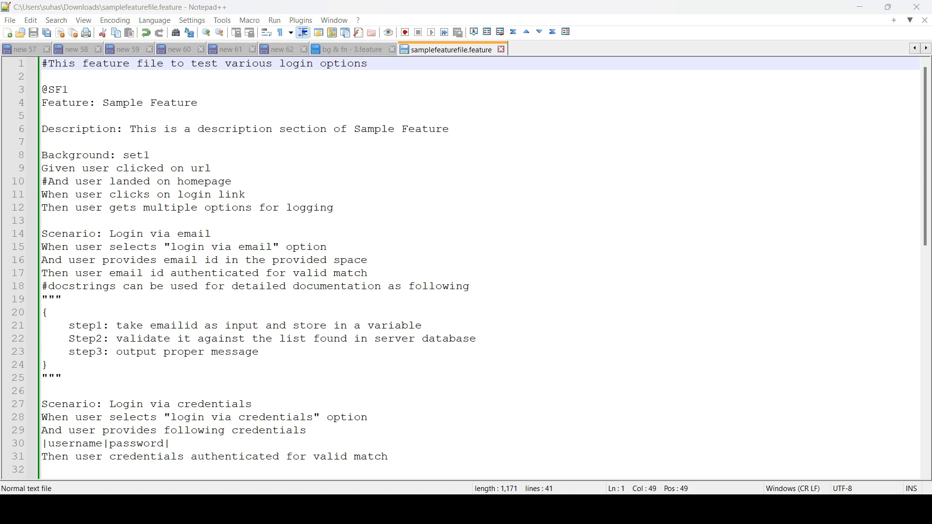
key(alt+Tab)
click(292, 115)
click(755, 125)
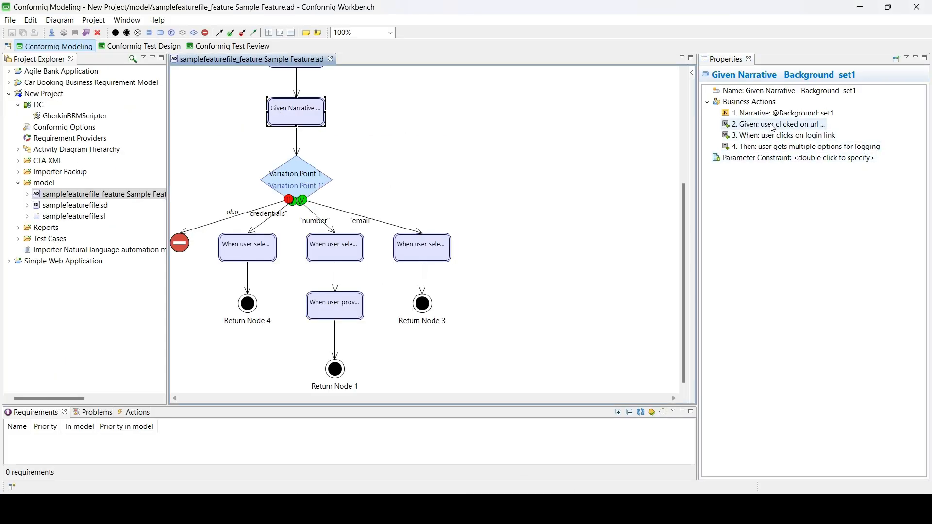
double_click(756, 127)
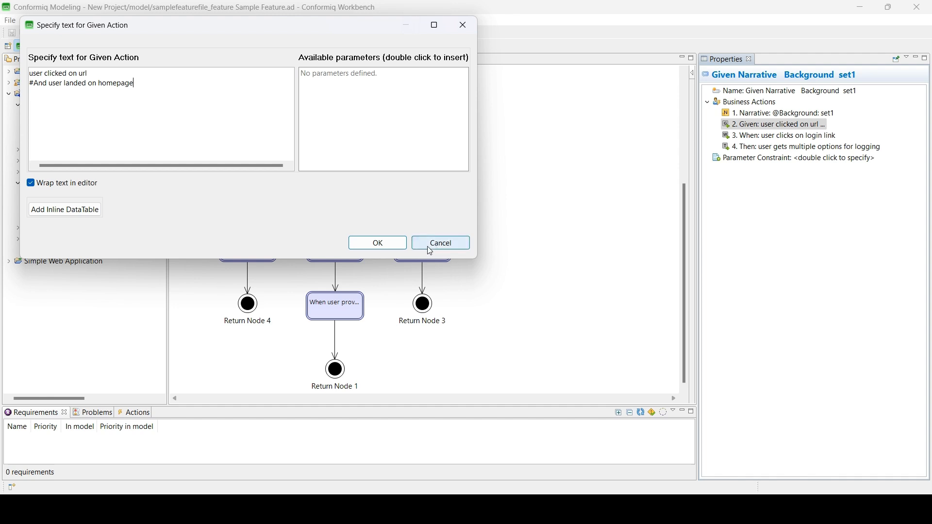
click(457, 241)
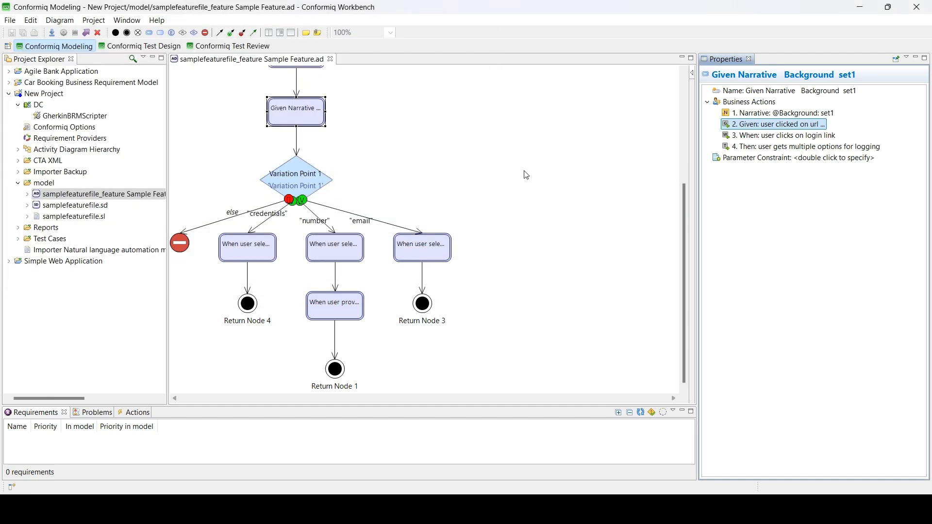
click(808, 327)
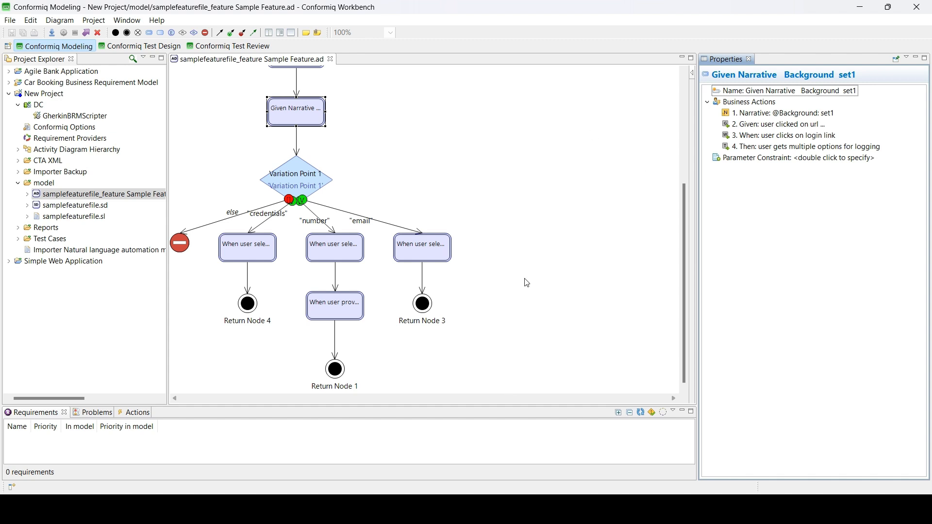
click(426, 247)
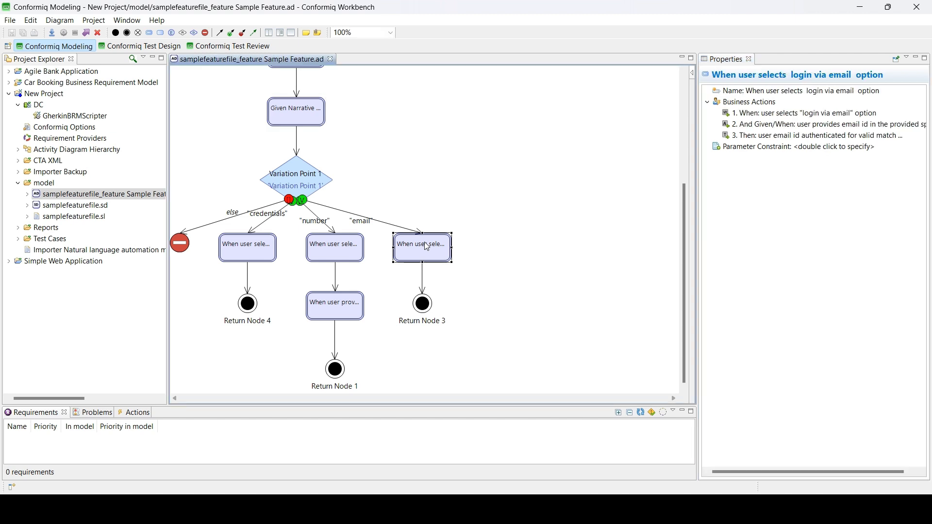
right_click(747, 103)
click(799, 186)
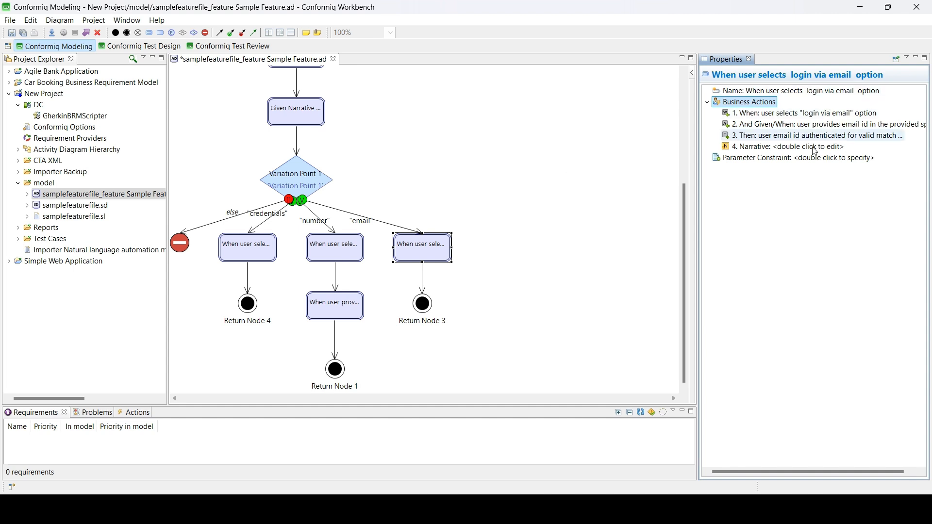
double_click(739, 146)
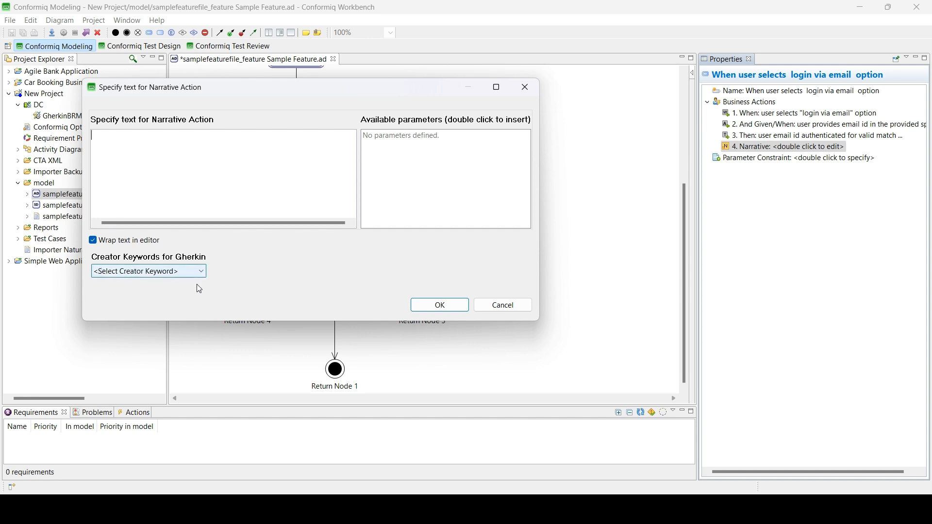
click(186, 273)
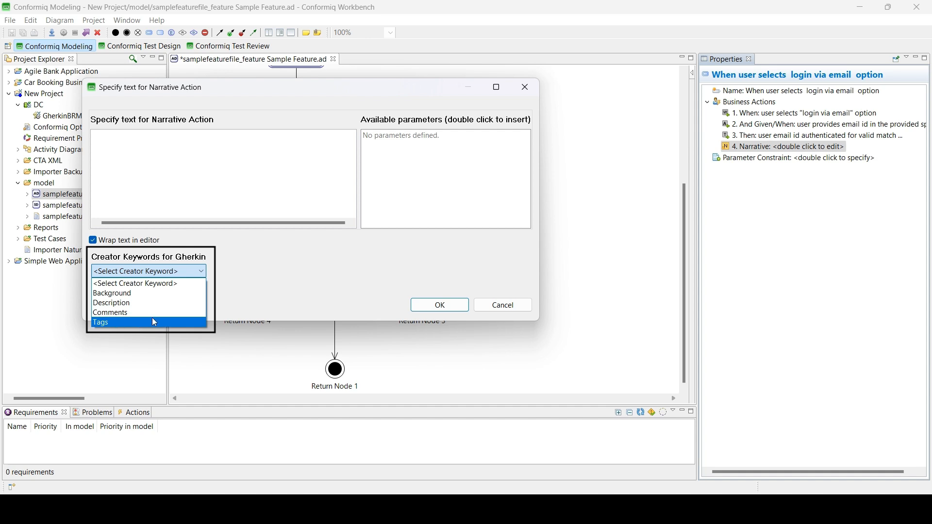
click(114, 323)
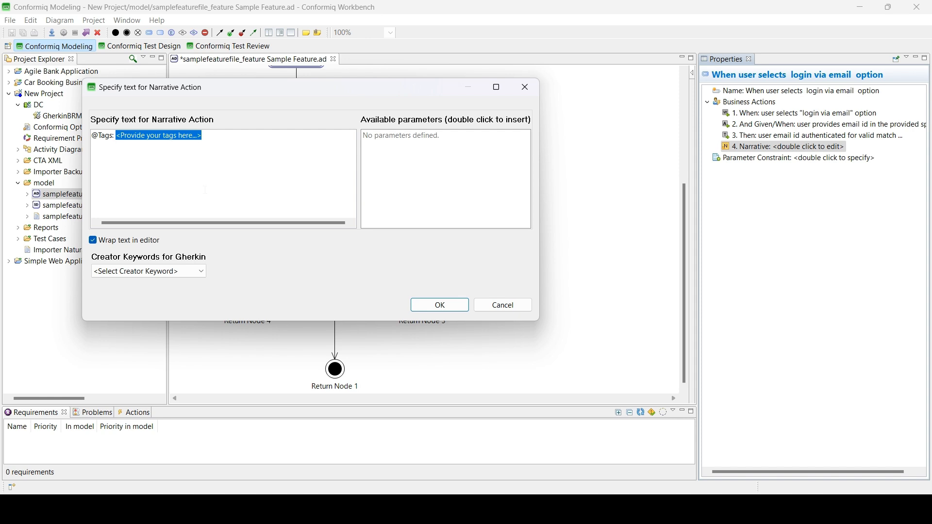
text(@Tags: @emailscenario)
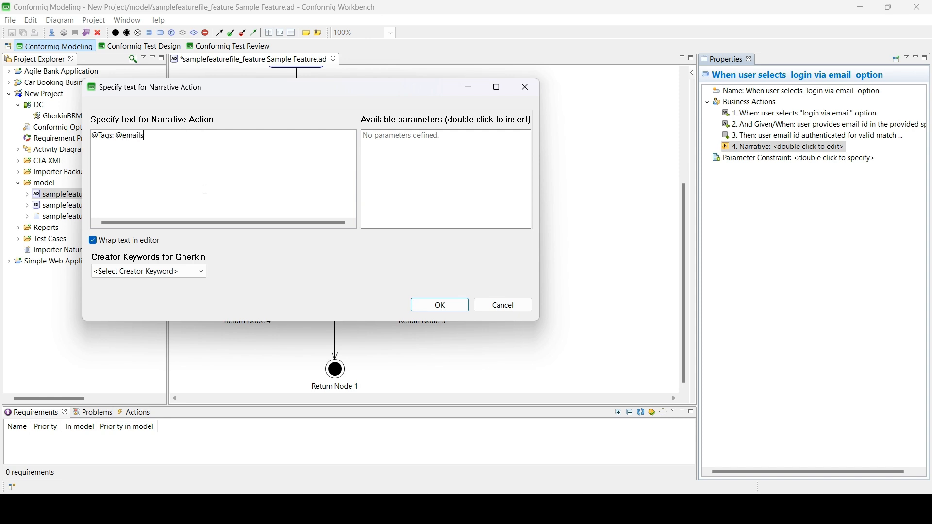
click(443, 311)
key(ctrl+s)
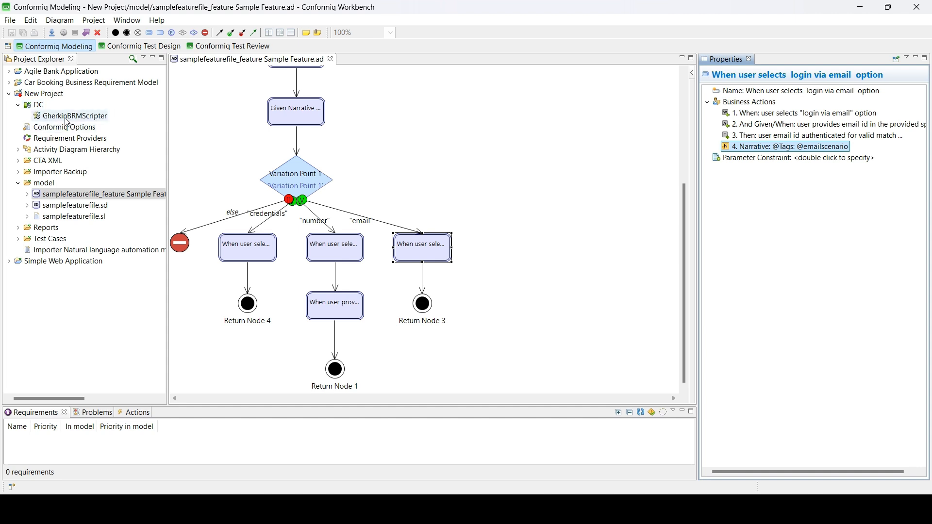
Step: Delete all existing test cases in the Test Design perspective
click(129, 46)
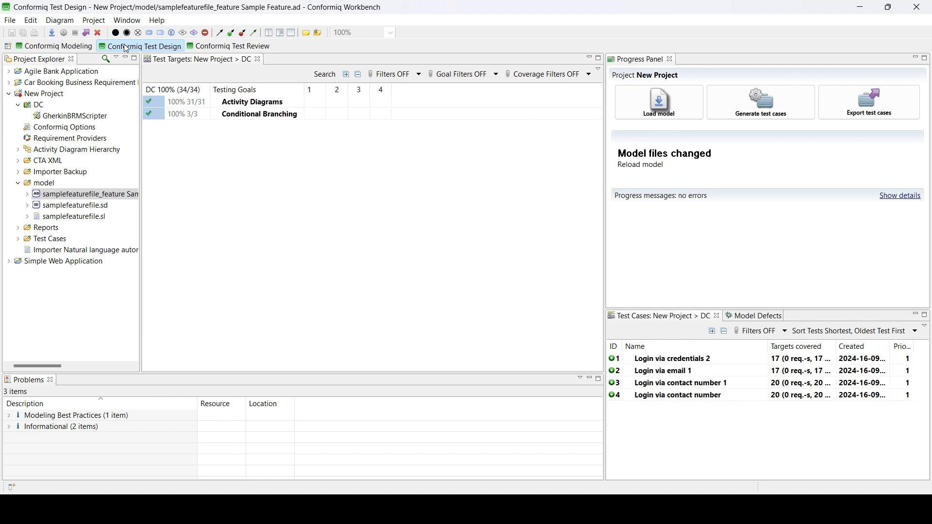
click(97, 33)
click(525, 290)
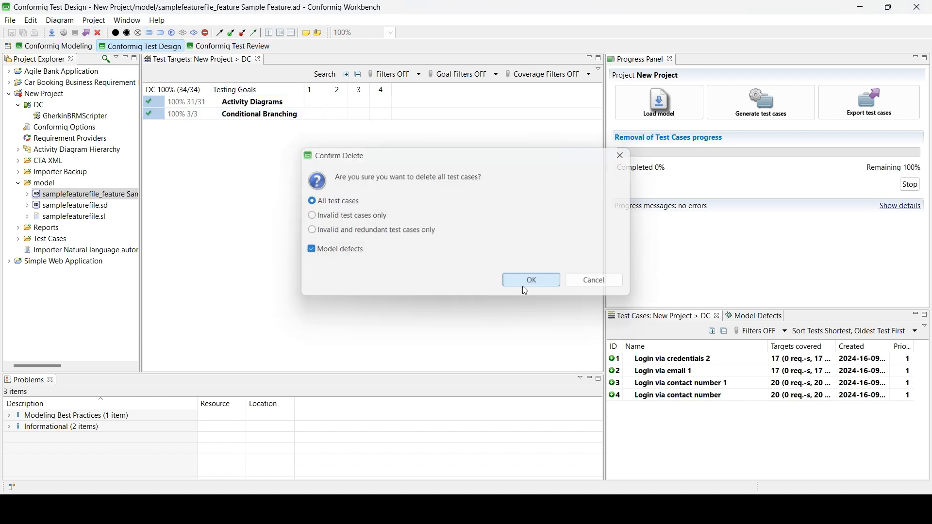
Step: Check Enable Only Finalized Runs under Conformiq Options > Advanced and apply the project properties
double_click(65, 129)
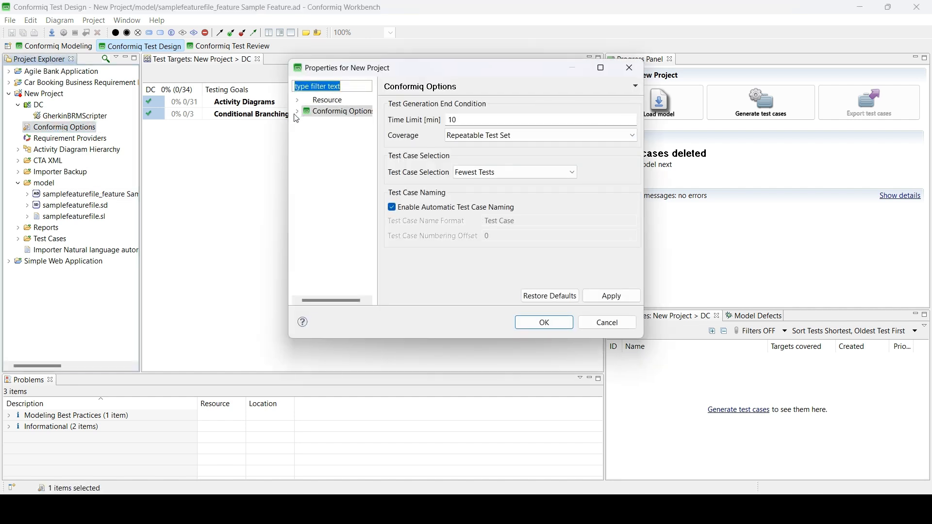
click(295, 115)
click(297, 113)
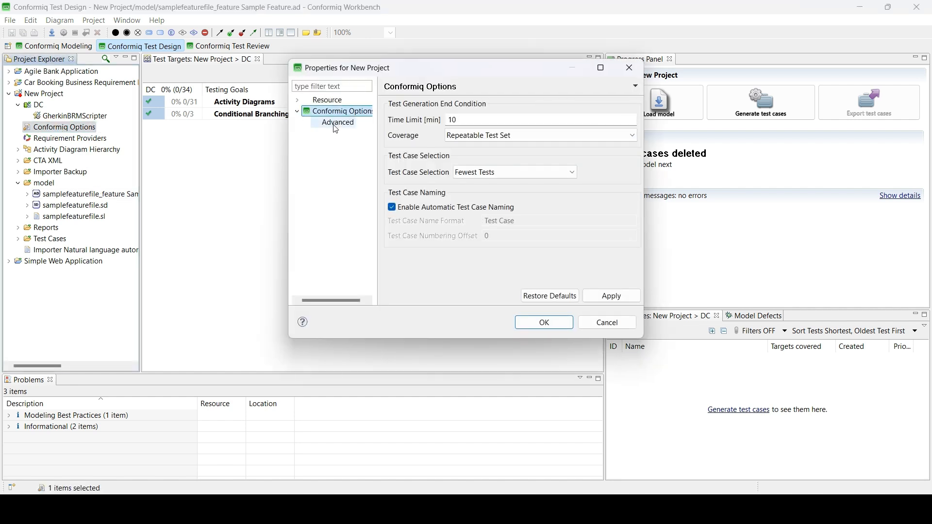
click(336, 125)
click(390, 118)
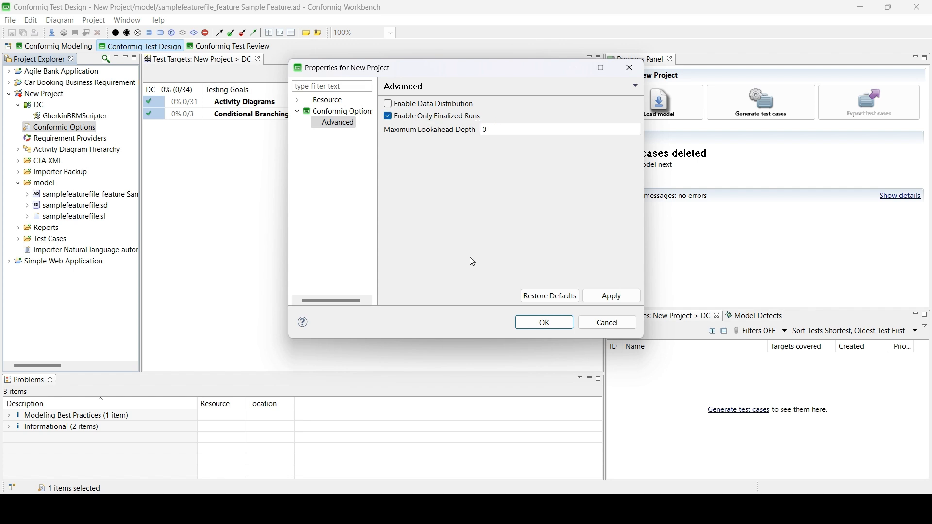
click(543, 329)
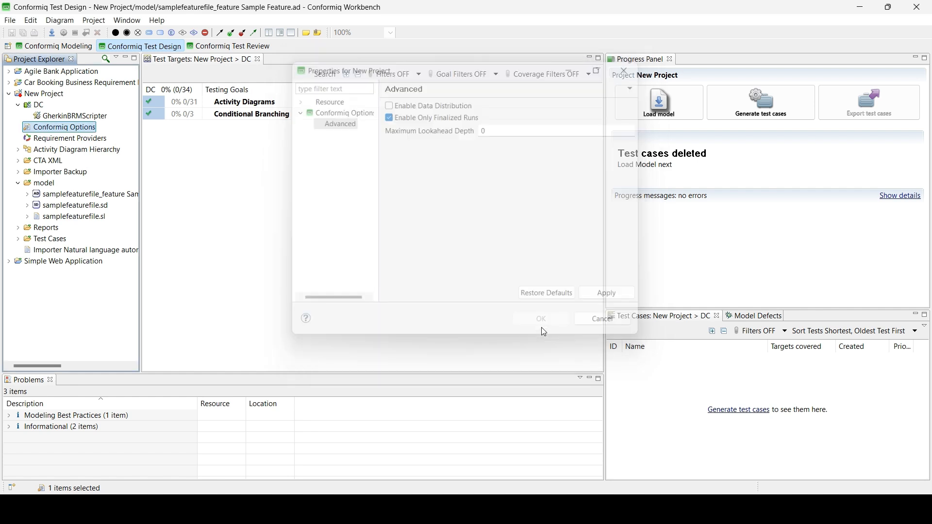
Step: Generate the four login test cases for 34/34 coverage and render them to scripts
click(779, 106)
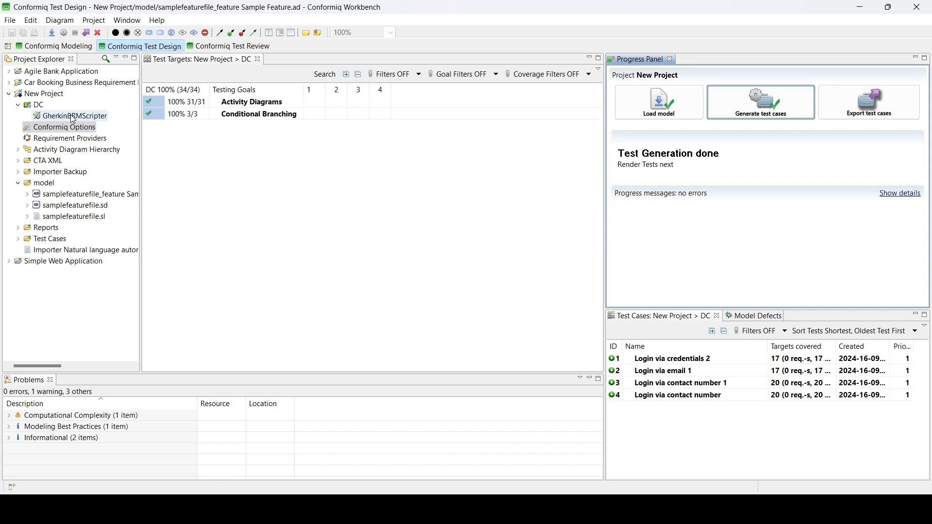
click(876, 100)
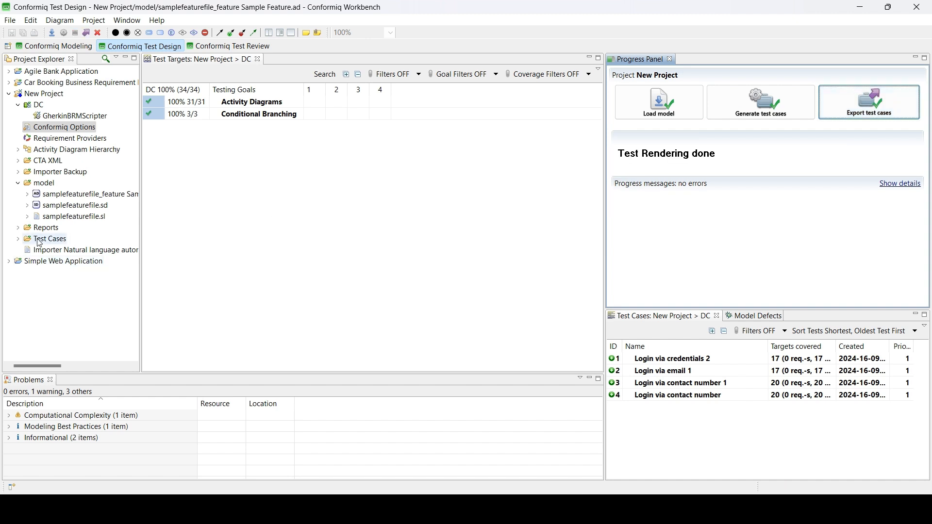
Step: Open the rendered samplefeaturefile .feature file under Test Cases > DC > Gherkin BRM
click(40, 47)
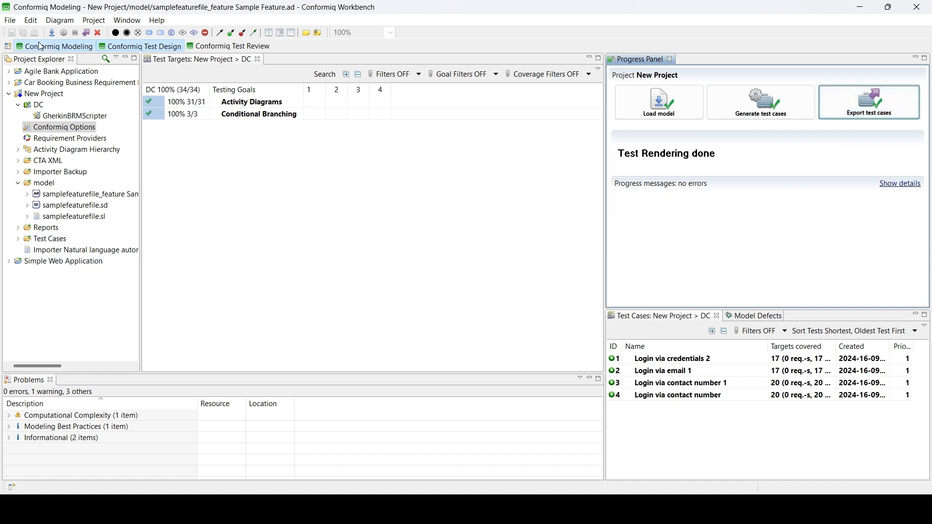
click(18, 239)
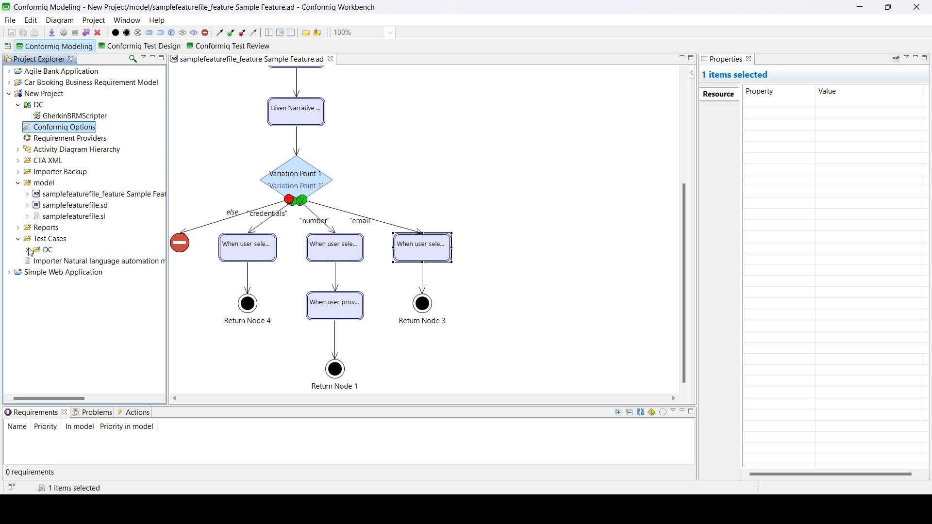
click(28, 250)
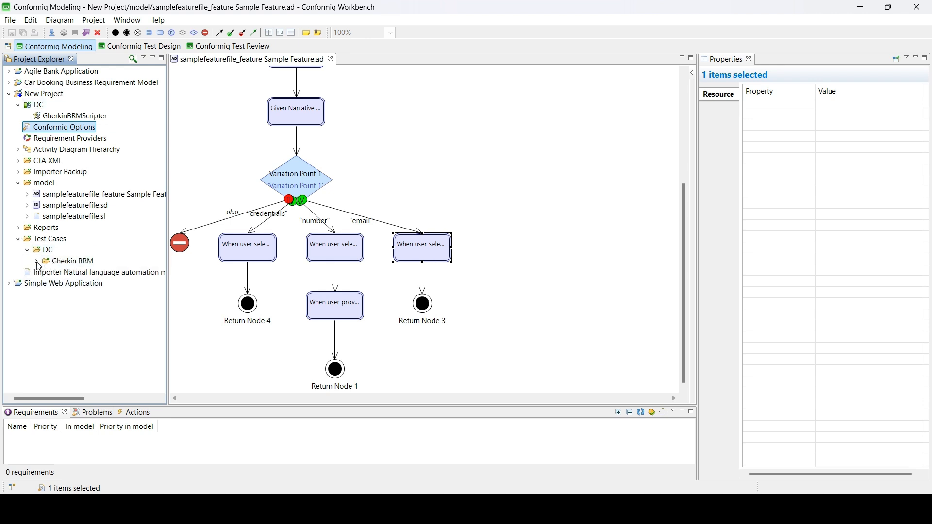
click(37, 262)
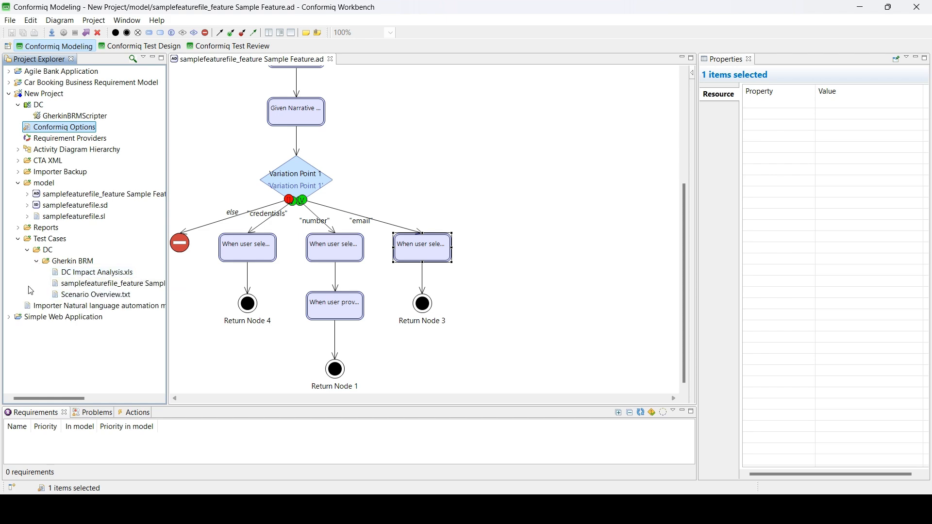
double_click(119, 284)
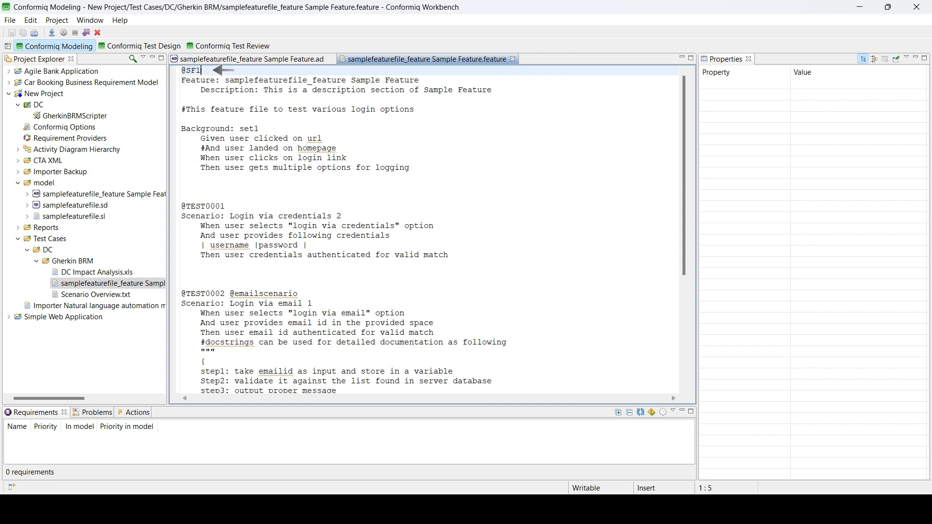
drag(200, 89, 239, 90)
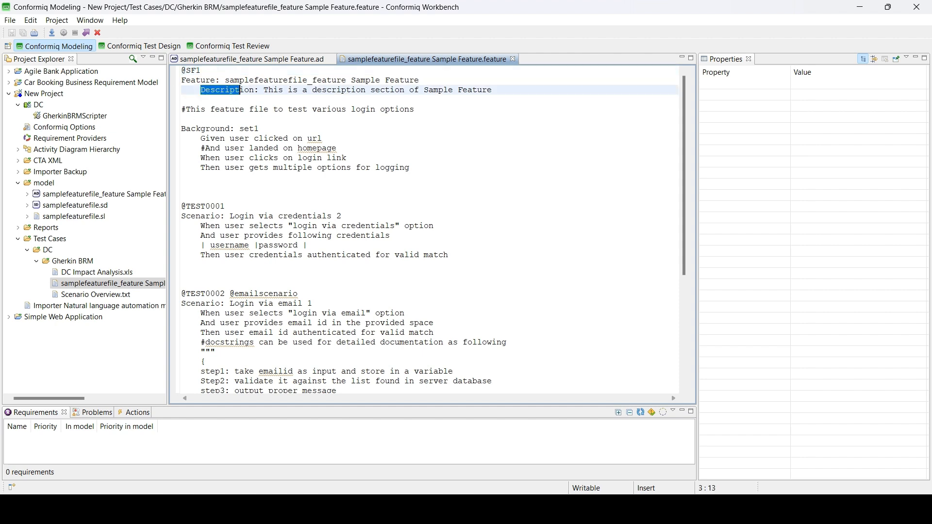
drag(186, 109, 250, 109)
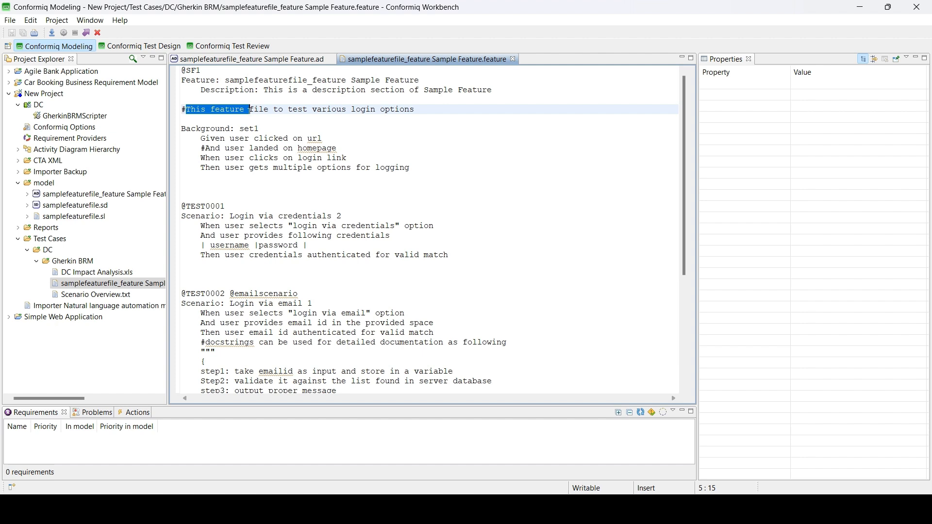
drag(186, 128, 260, 129)
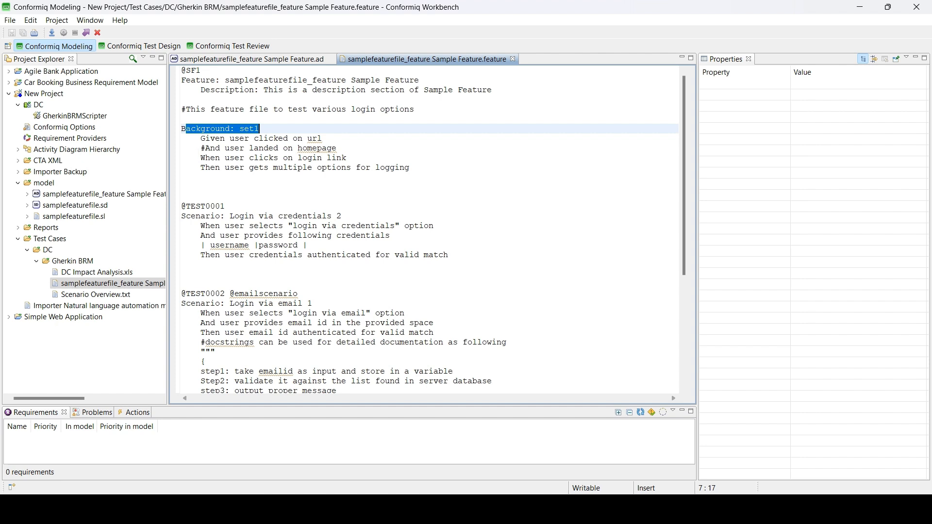
drag(200, 148, 231, 148)
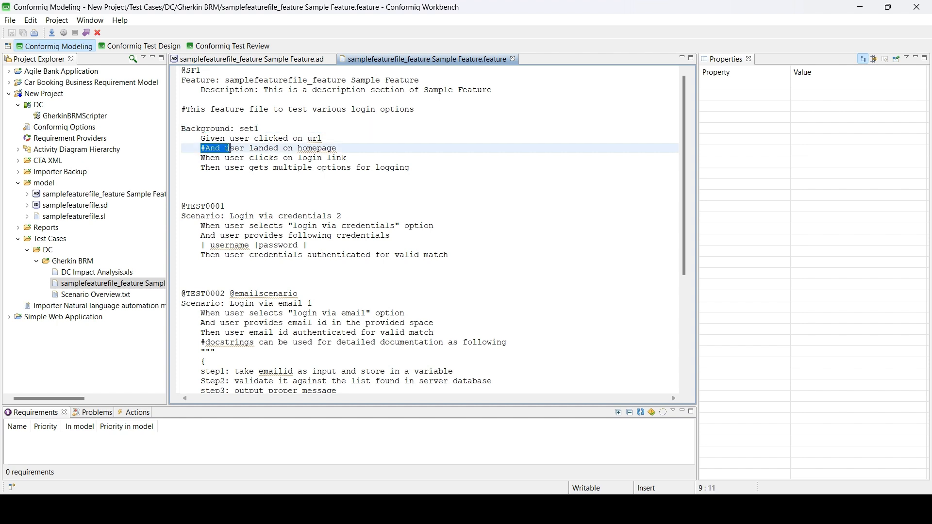
scroll(231, 148, down, 1)
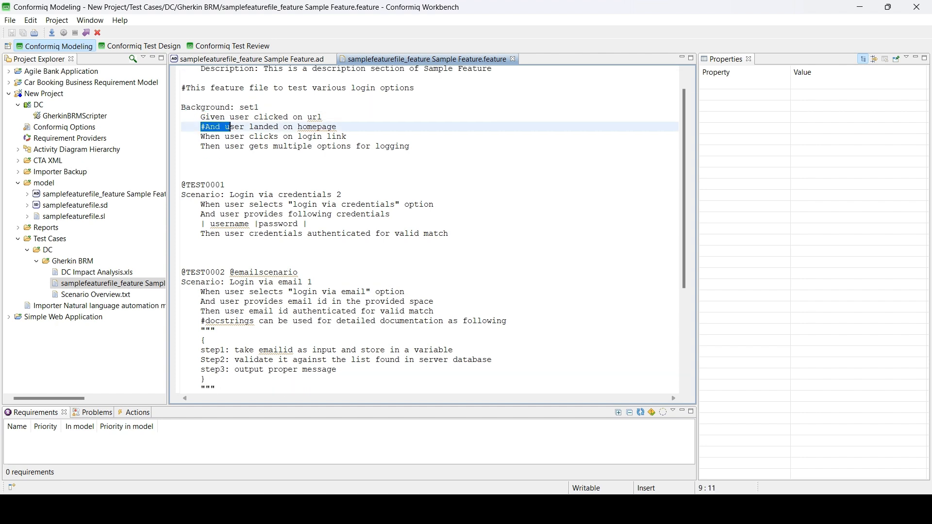
scroll(429, 228, down, 3)
scroll(430, 228, down, 2)
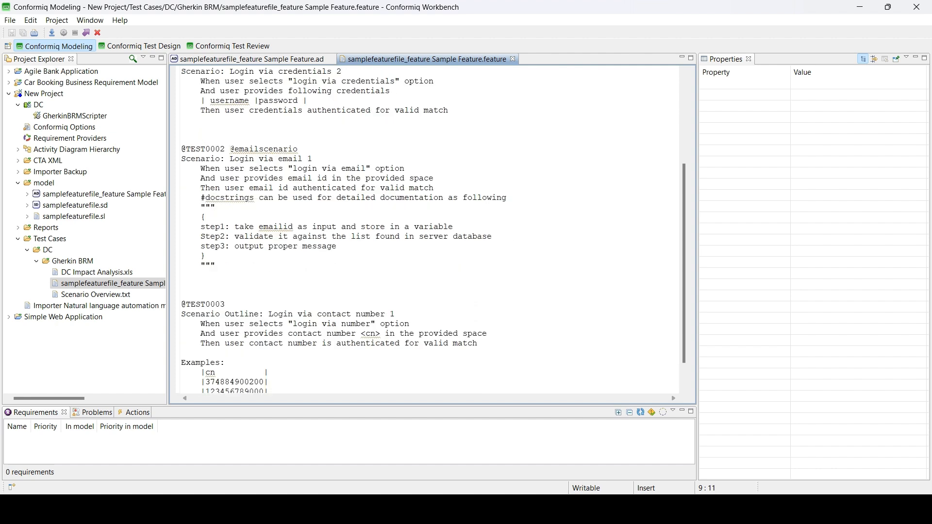
drag(230, 149, 298, 149)
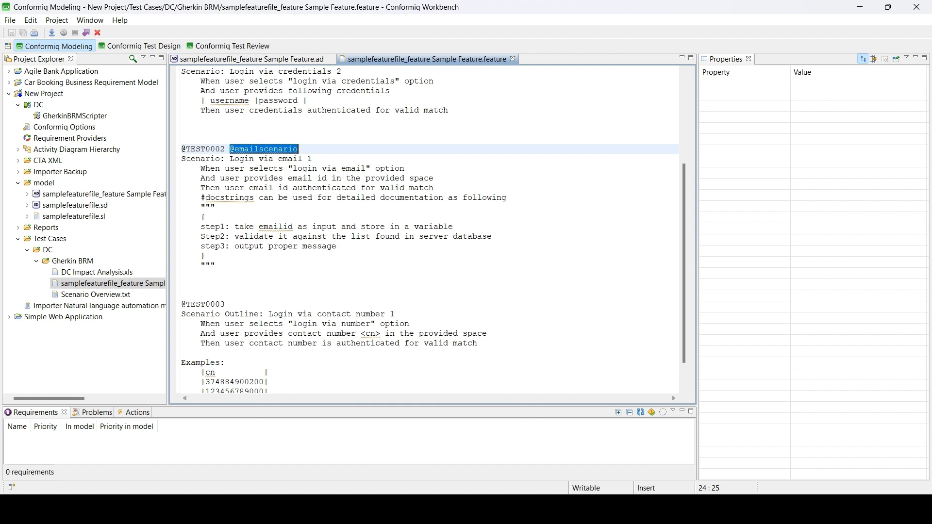
drag(186, 158, 313, 159)
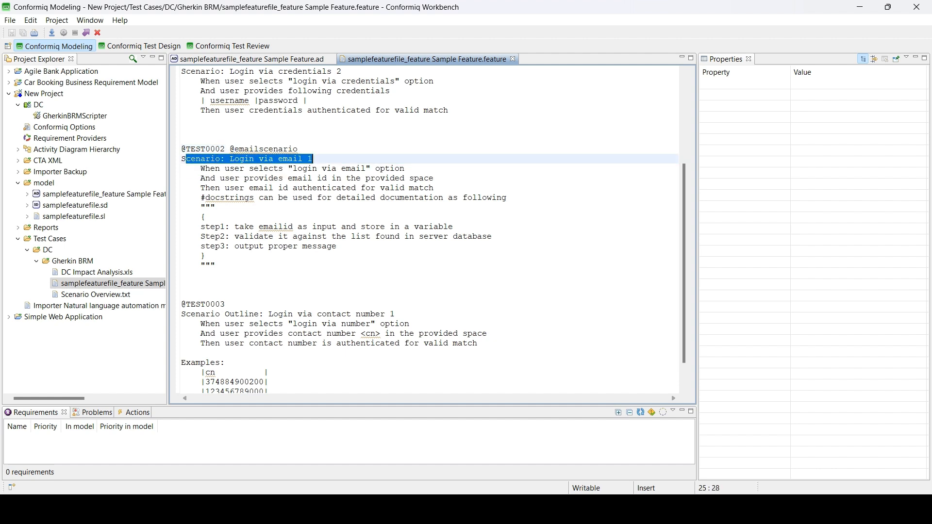
drag(201, 198, 215, 266)
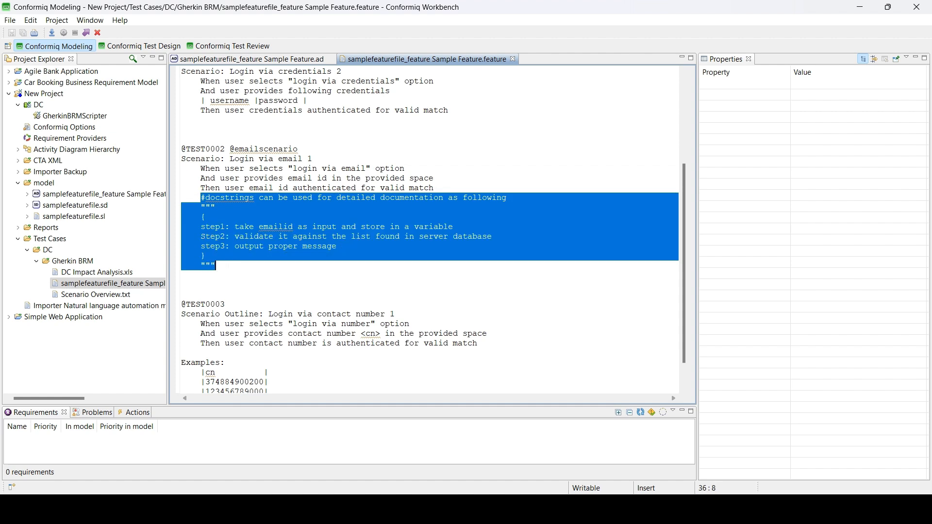
Step: Clear the text selection in the feature file editor
click(201, 198)
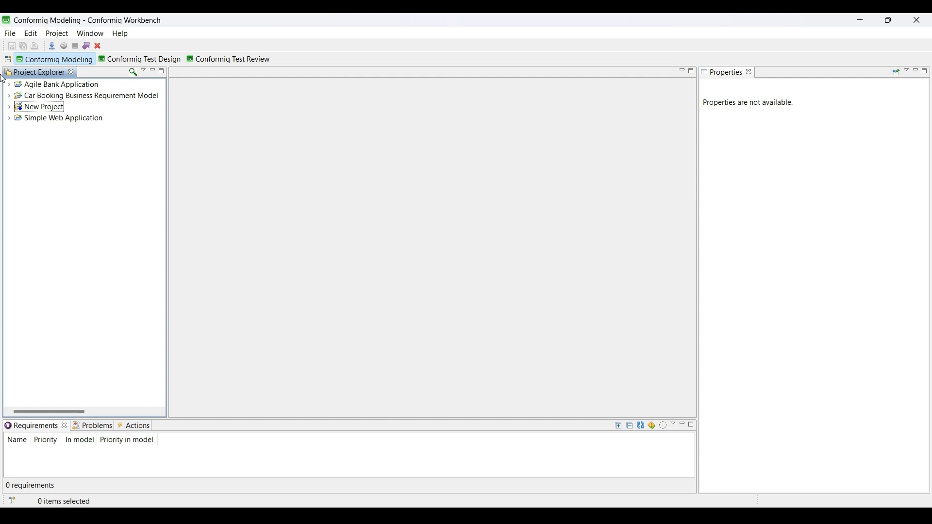
Step: Search project files for 'login' and open the DC Selenium Java Login_Page.java
click(132, 75)
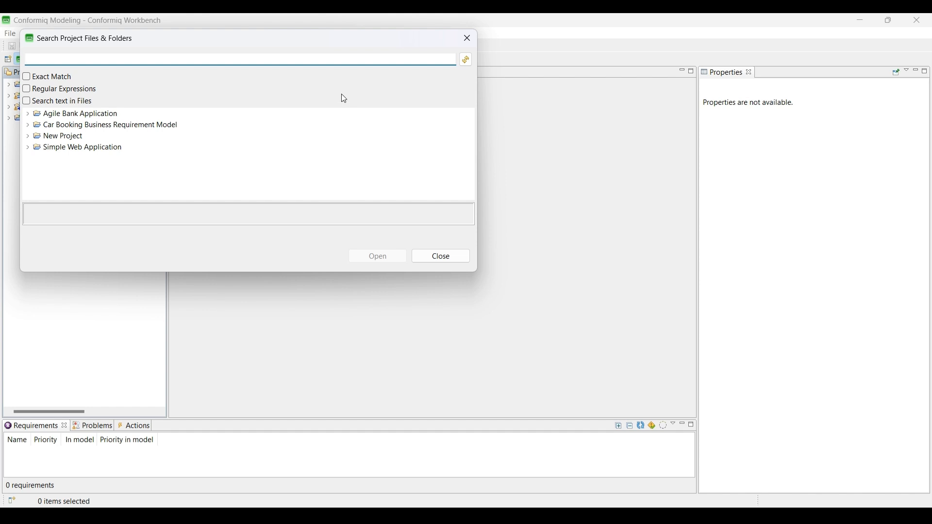
text(log)
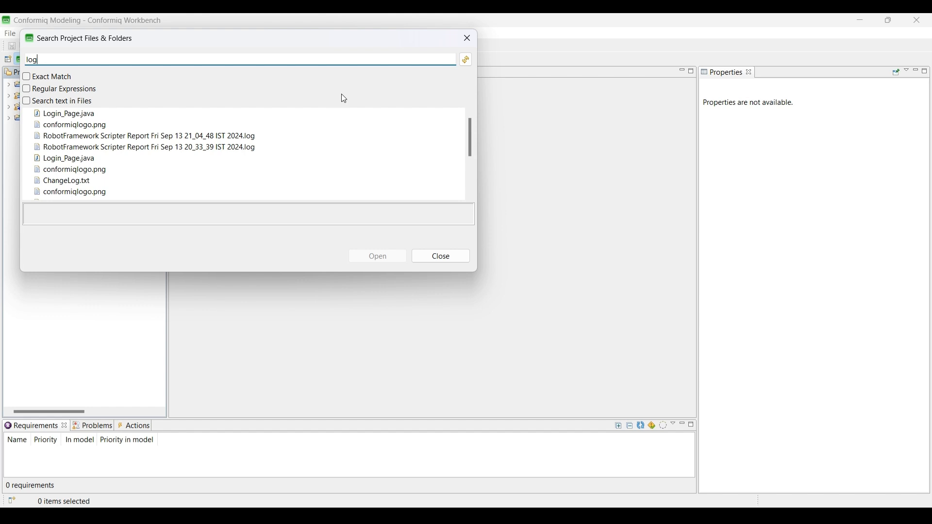
text(in)
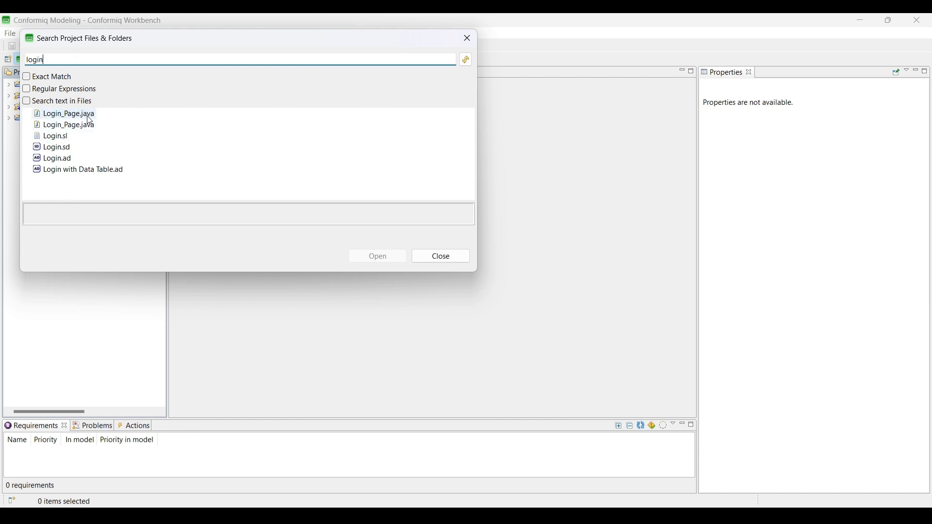
click(57, 114)
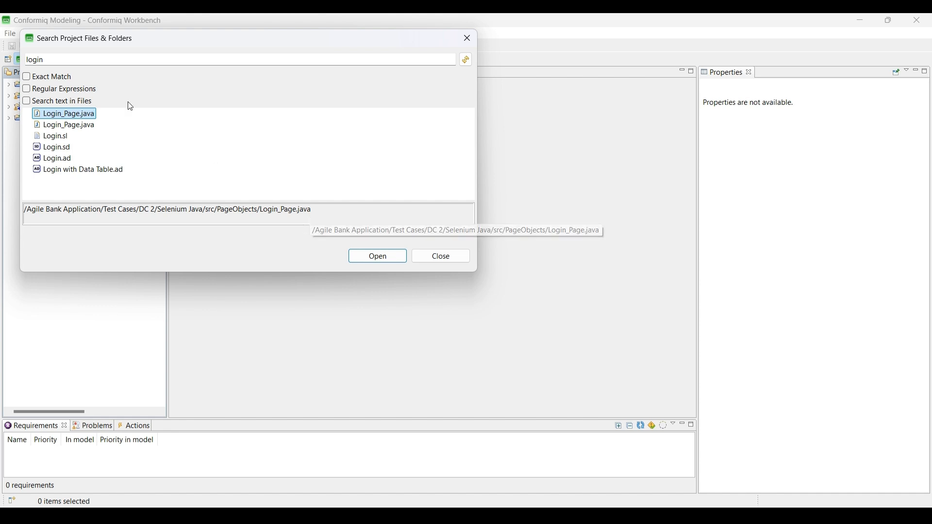
click(67, 125)
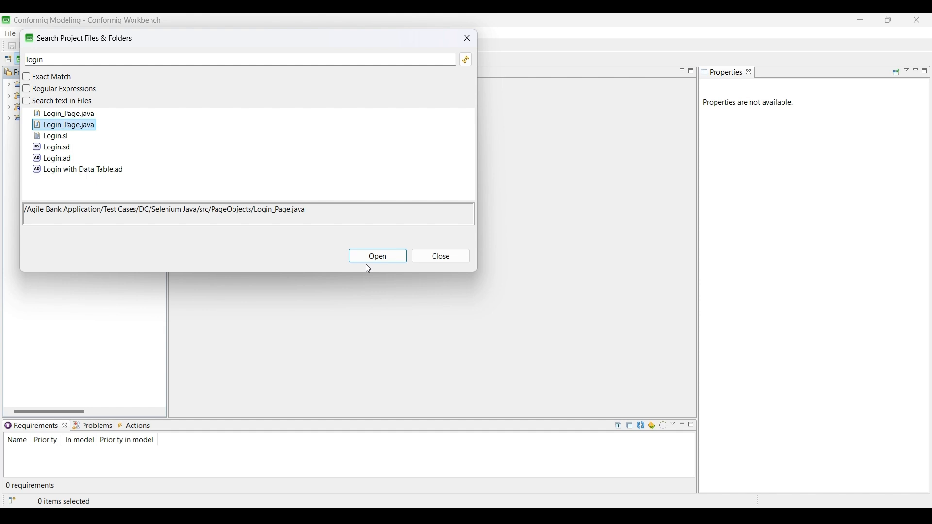
double_click(74, 128)
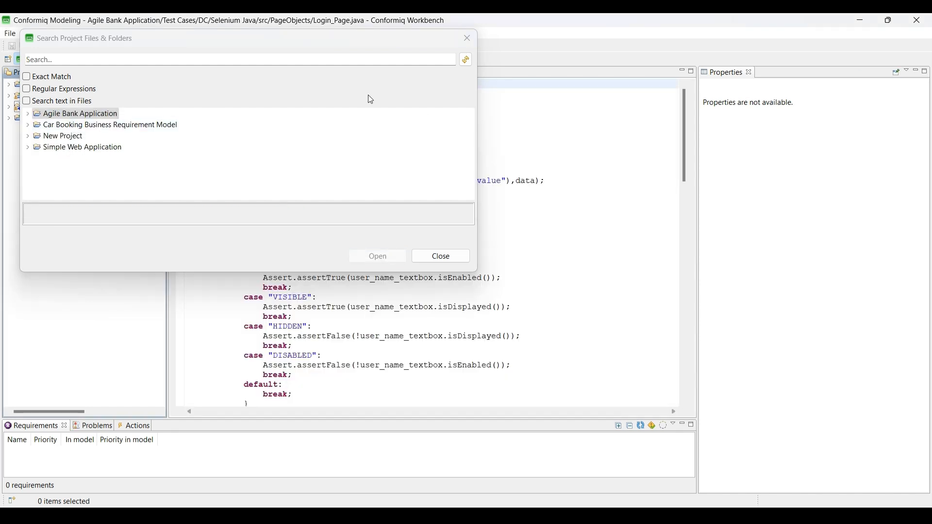
Step: Exact-match search for 'Bank Application Sprint 2.ad' and open the found diagram
drag(376, 38, 803, 110)
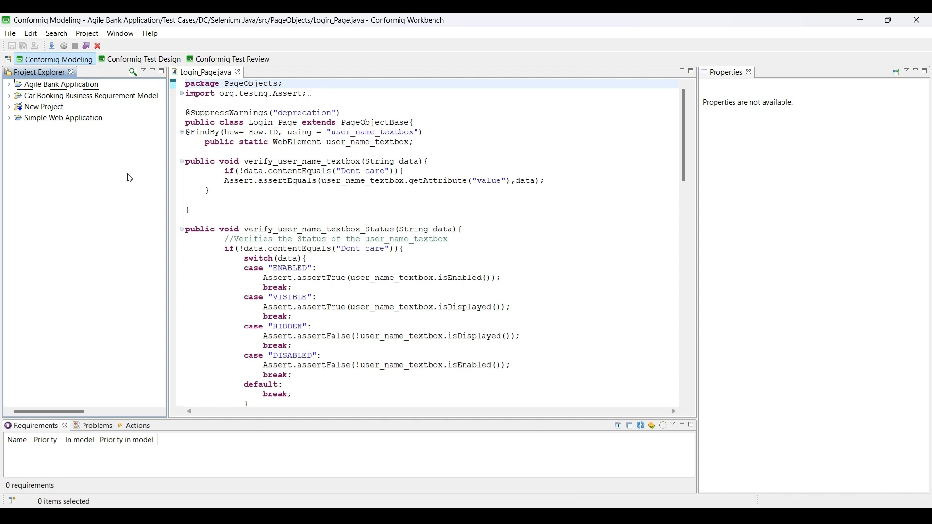
click(132, 73)
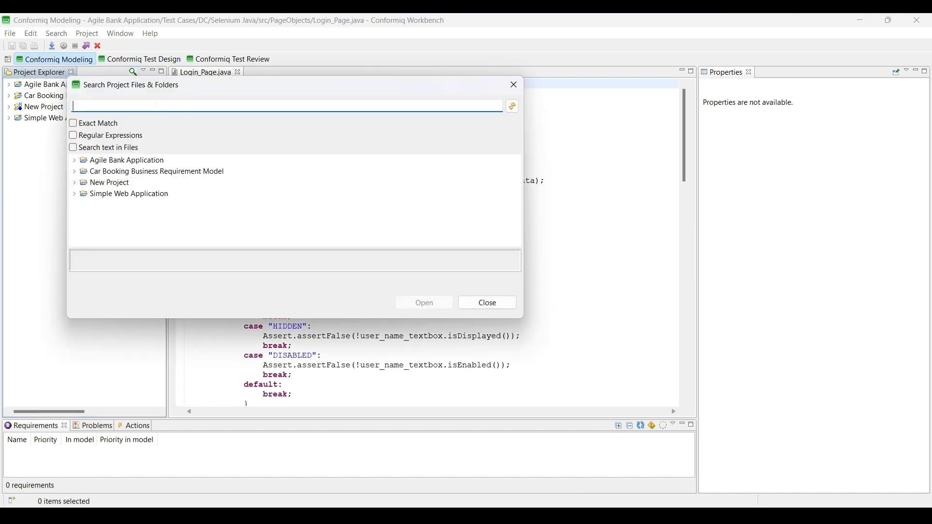
click(75, 124)
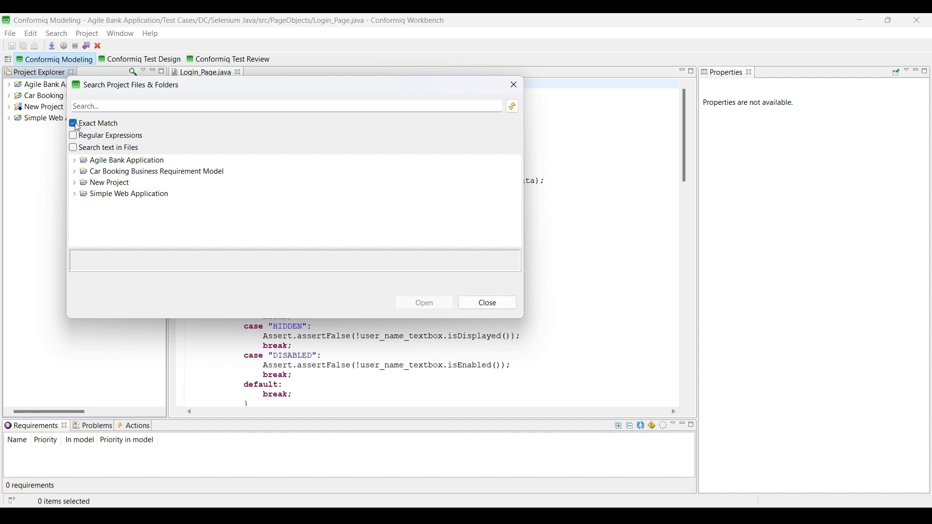
click(92, 107)
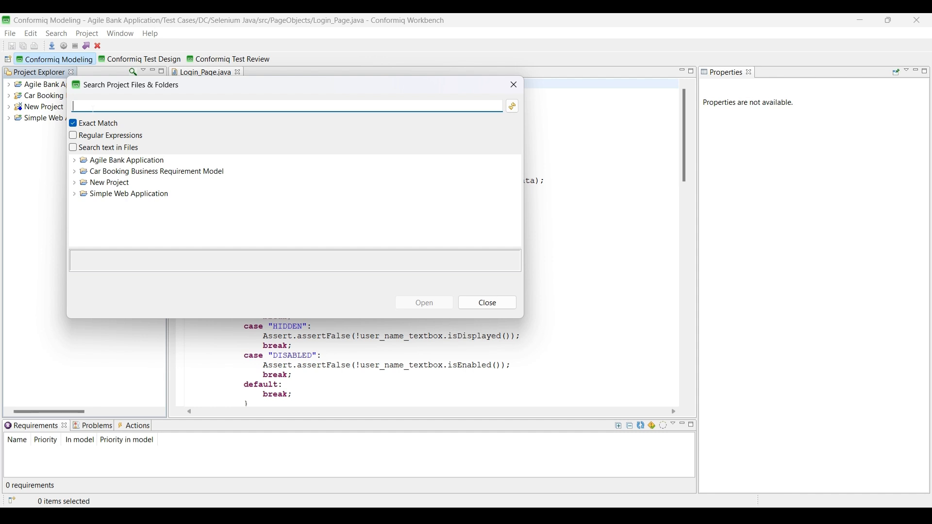
text(Bank Application Sprint 2.ad)
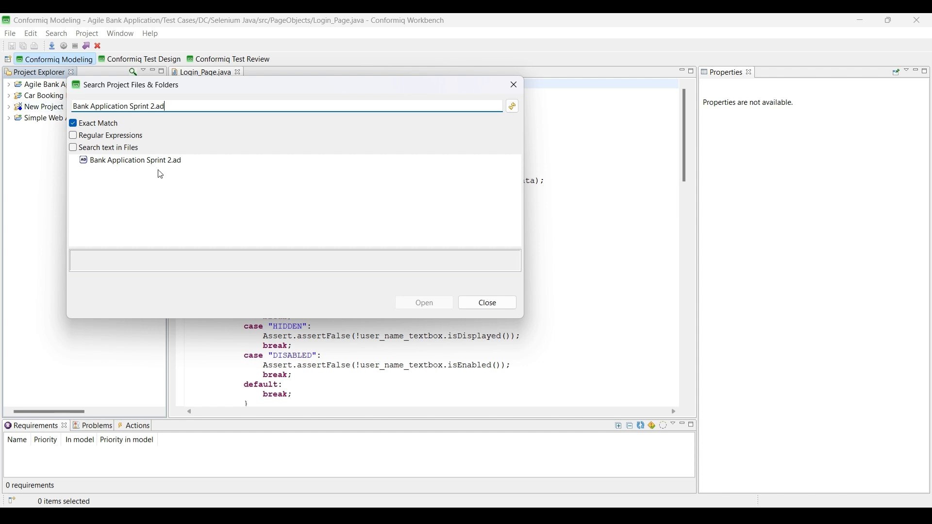
click(129, 168)
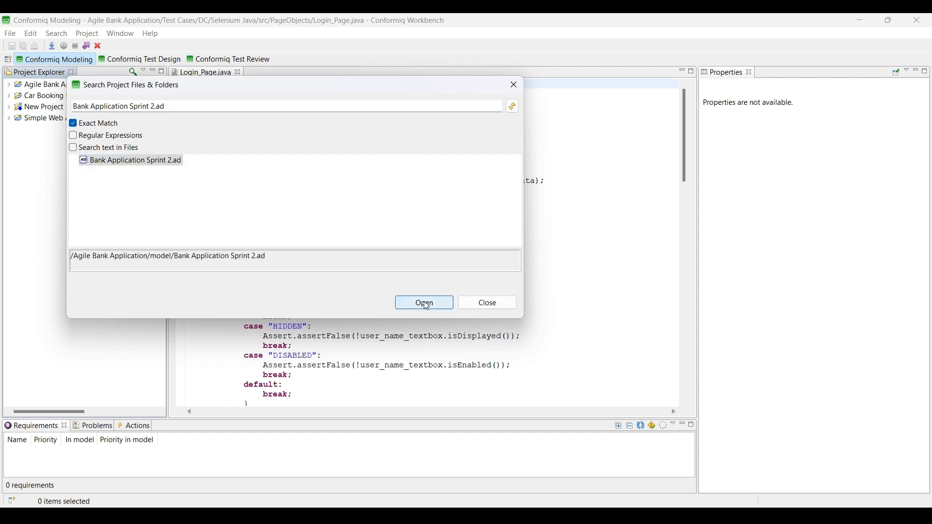
click(424, 303)
Step: Search file contents for 'modeling' with Exact Match off and Search text in Files on
drag(341, 89, 700, 177)
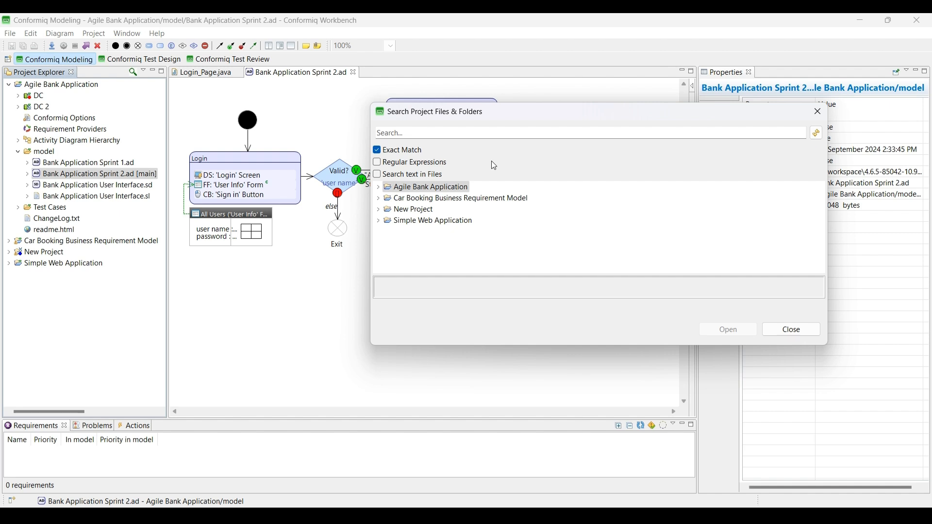
click(378, 151)
click(377, 175)
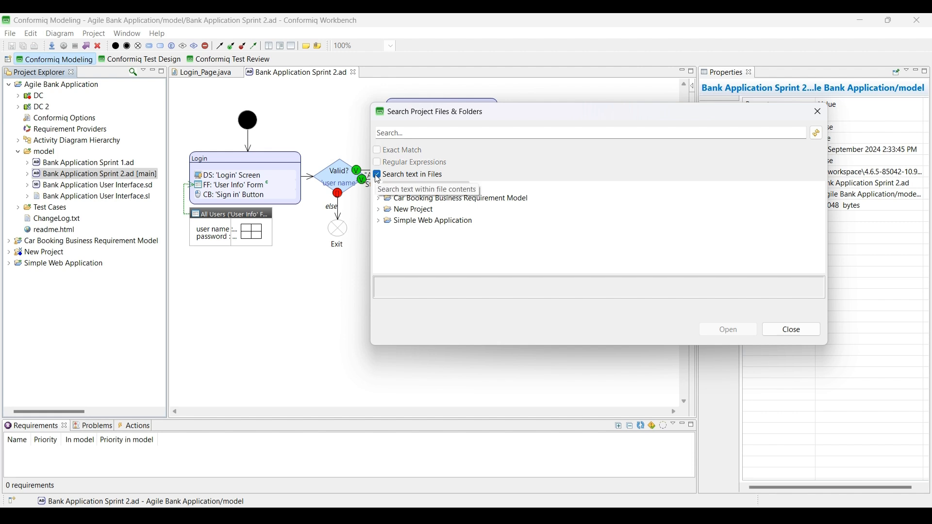
click(379, 134)
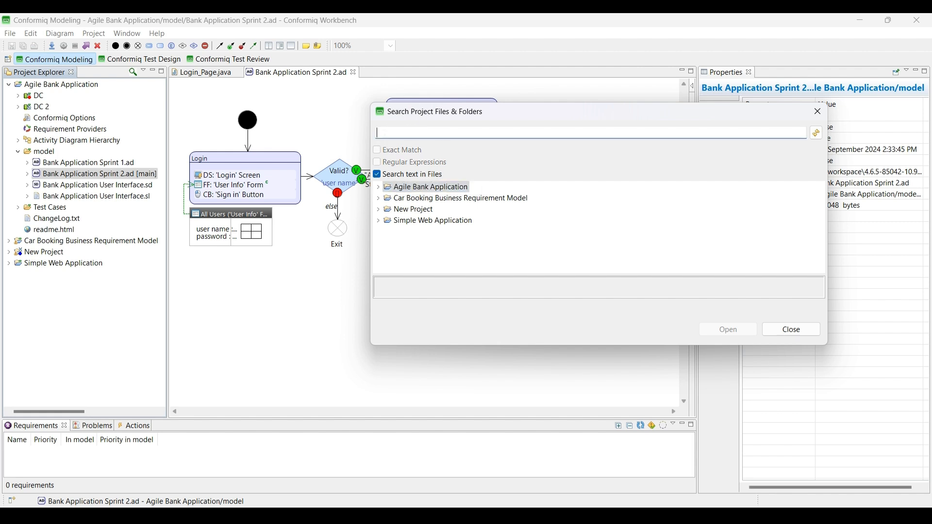
text(modeling)
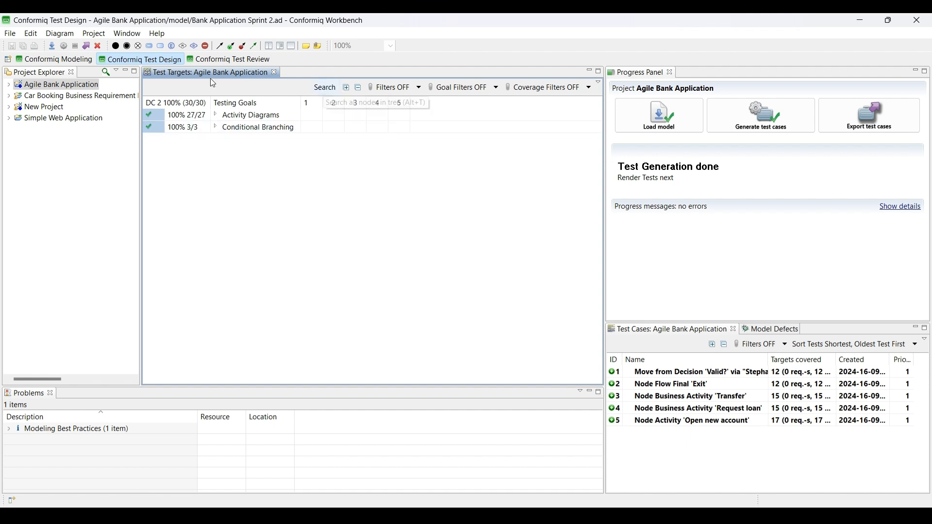
Step: Search the testing goals for 'login', then toggle to Modeling and back to Test Design
click(325, 90)
drag(175, 44, 532, 195)
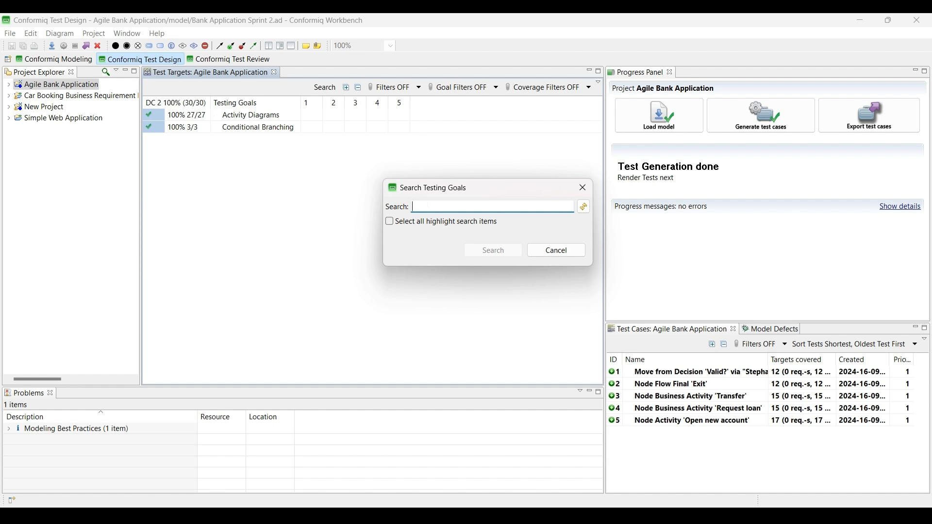
text(login)
click(502, 253)
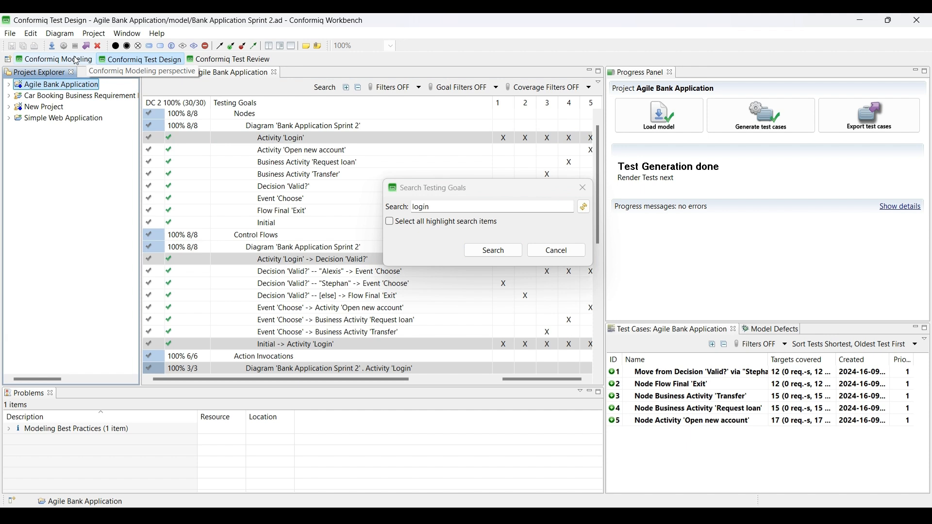
click(76, 61)
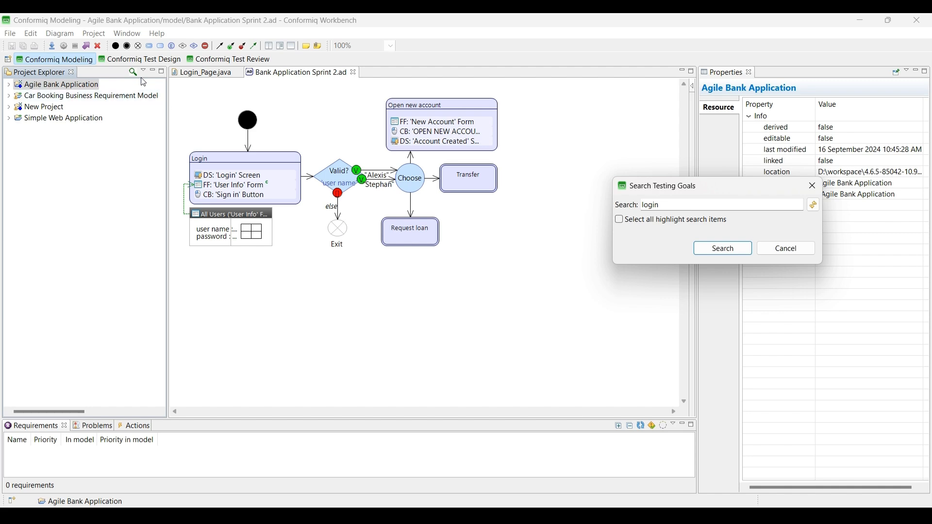
click(129, 56)
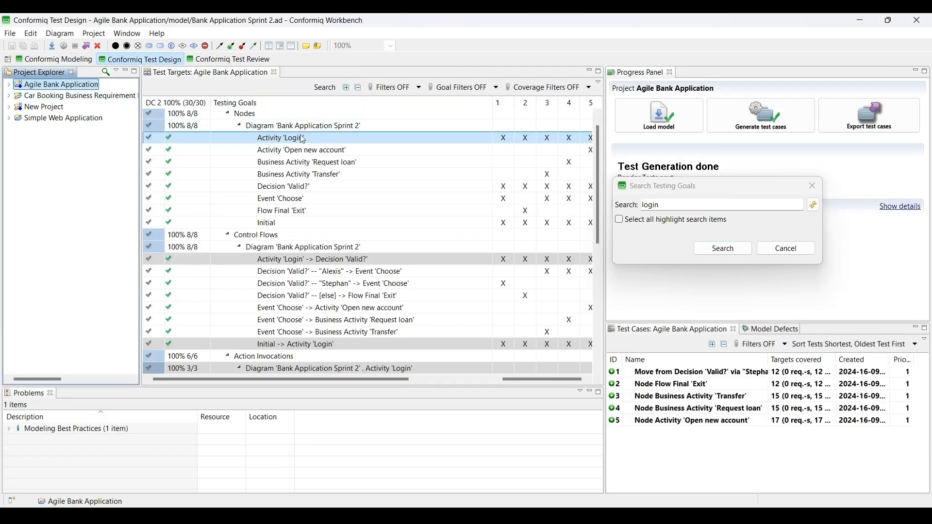
Step: Fold up the Nodes, Control Flows, Action Invocations and Data Objects groups in the Test Targets tree
click(228, 115)
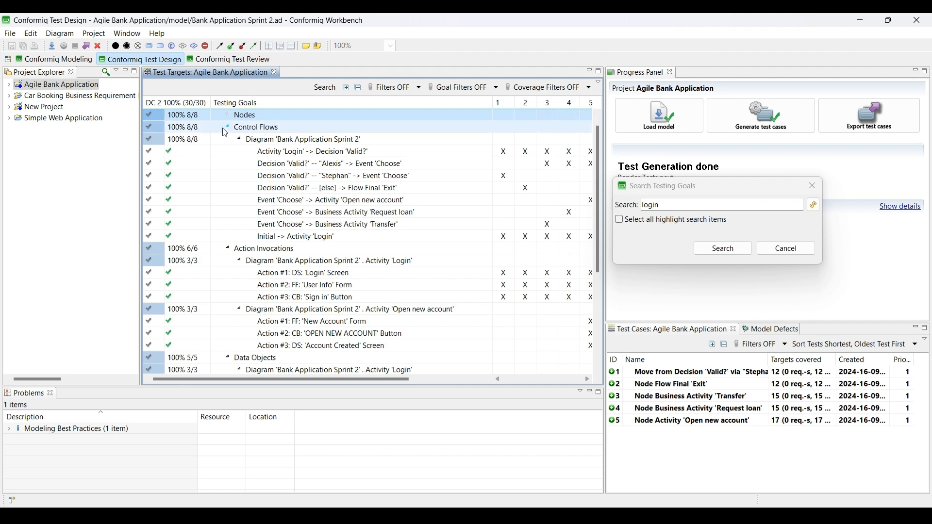
click(228, 128)
click(228, 139)
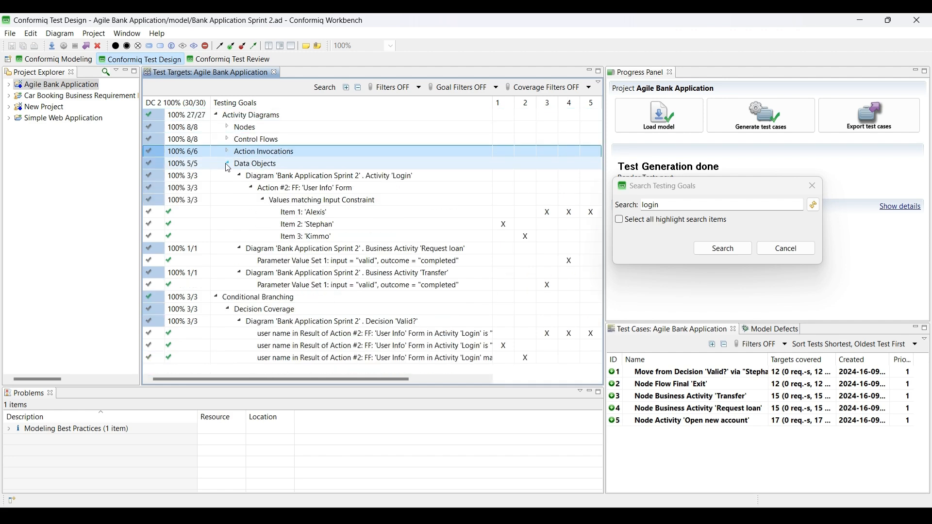
click(227, 163)
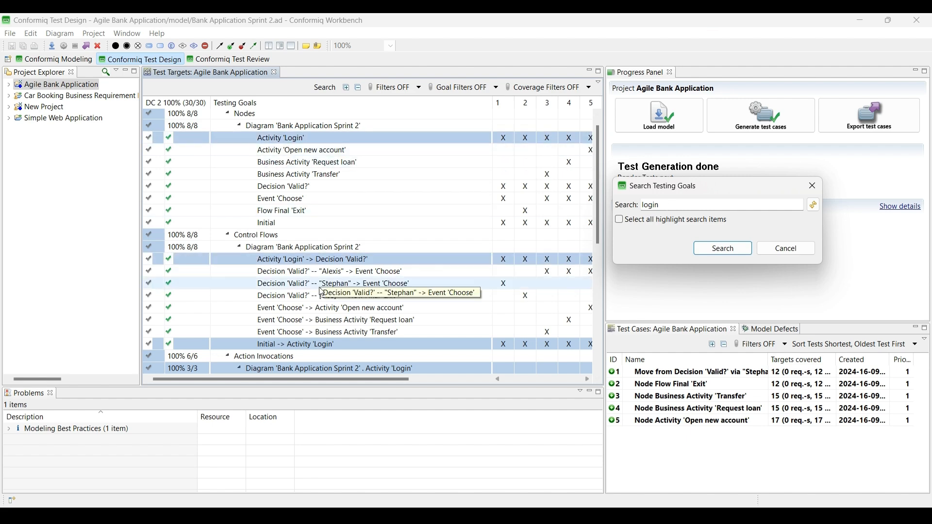
scroll(322, 292, down, 7)
scroll(316, 219, up, 7)
click(310, 151)
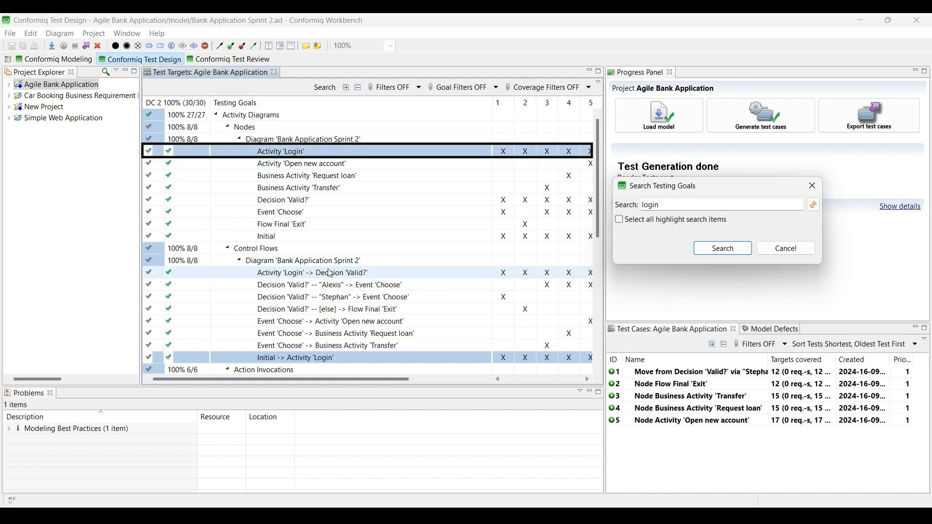
scroll(320, 262, down, 6)
scroll(252, 223, up, 6)
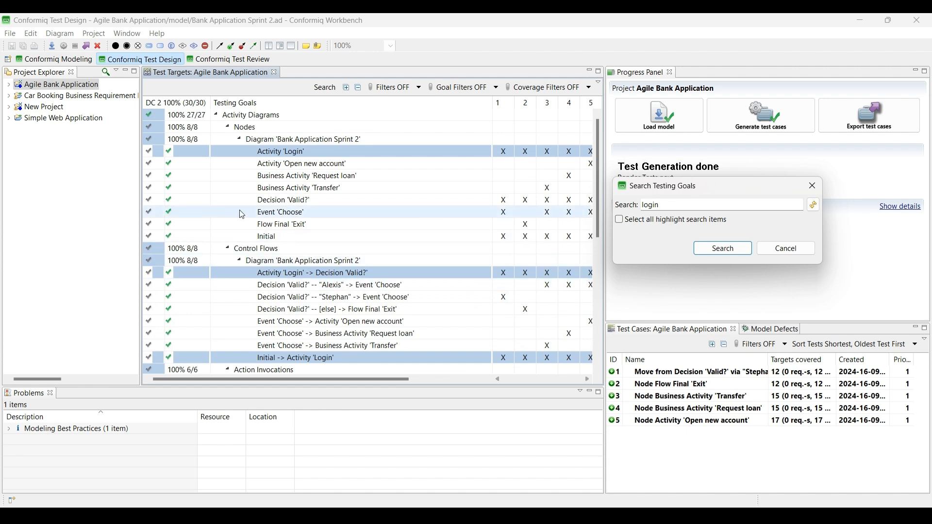
scroll(291, 185, down, 5)
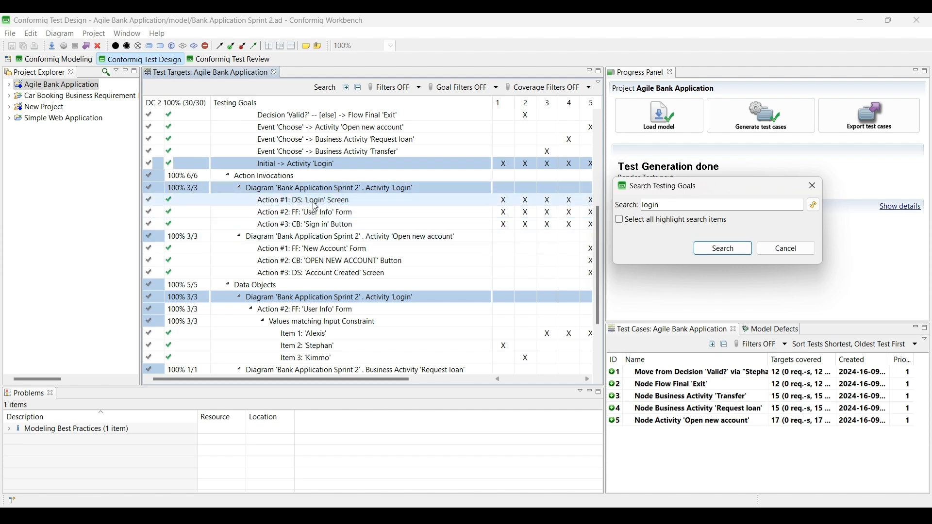
scroll(385, 261, down, 3)
scroll(385, 261, up, 2)
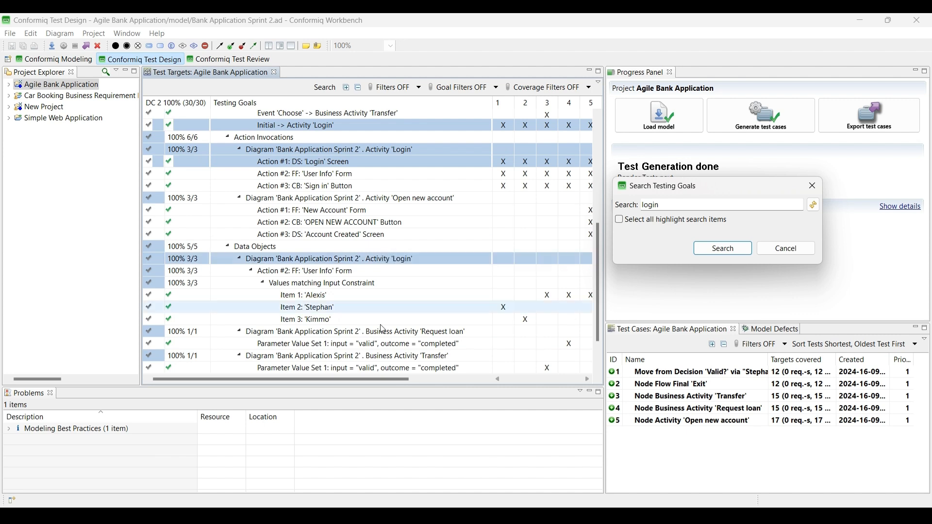
click(262, 258)
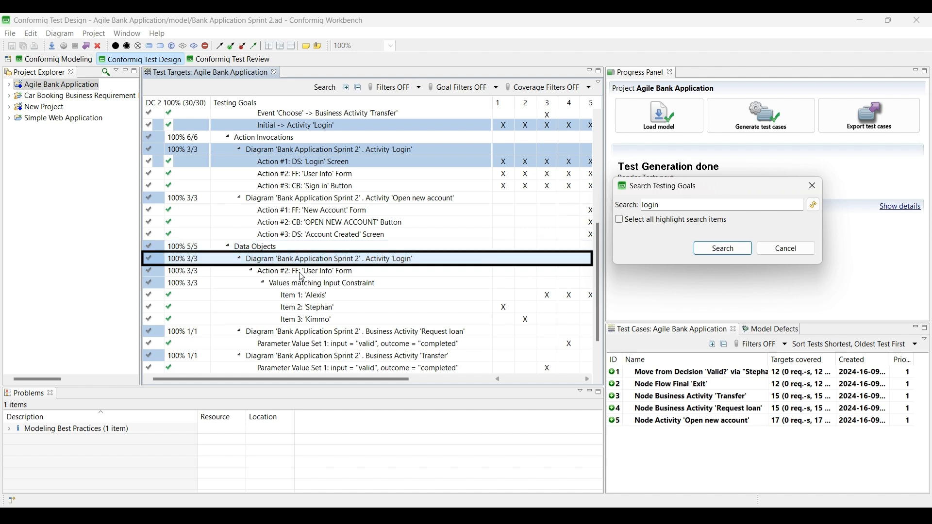
scroll(340, 334, down, 2)
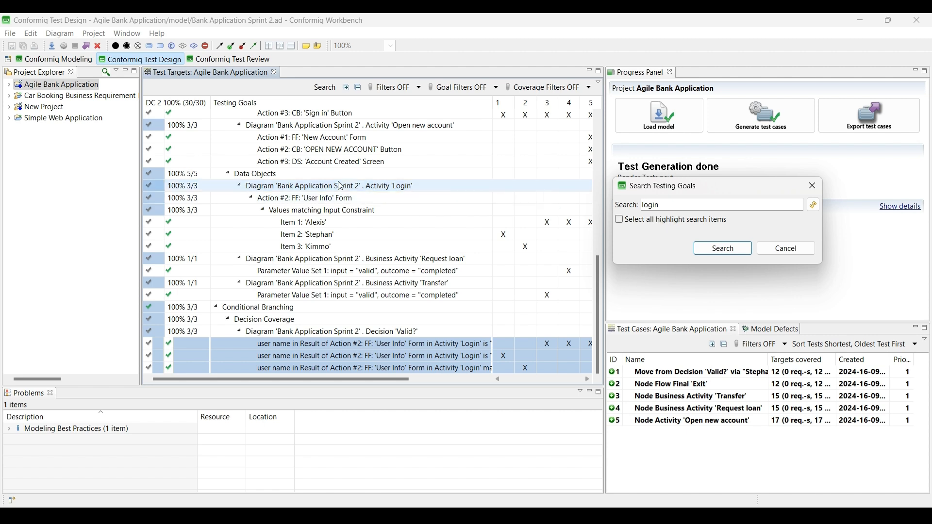
scroll(290, 226, up, 9)
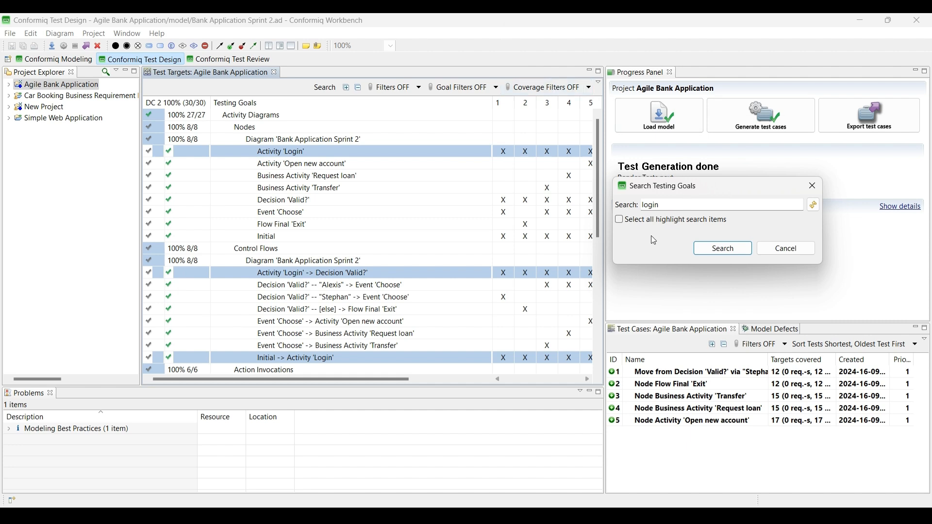
Step: Select every goal matching 'login' and set their status to DONT_CARE
click(619, 221)
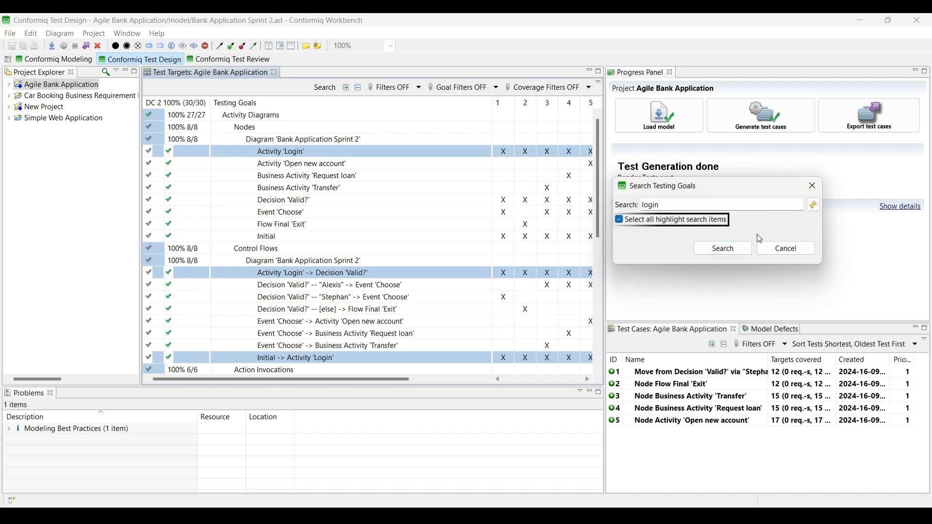
click(724, 250)
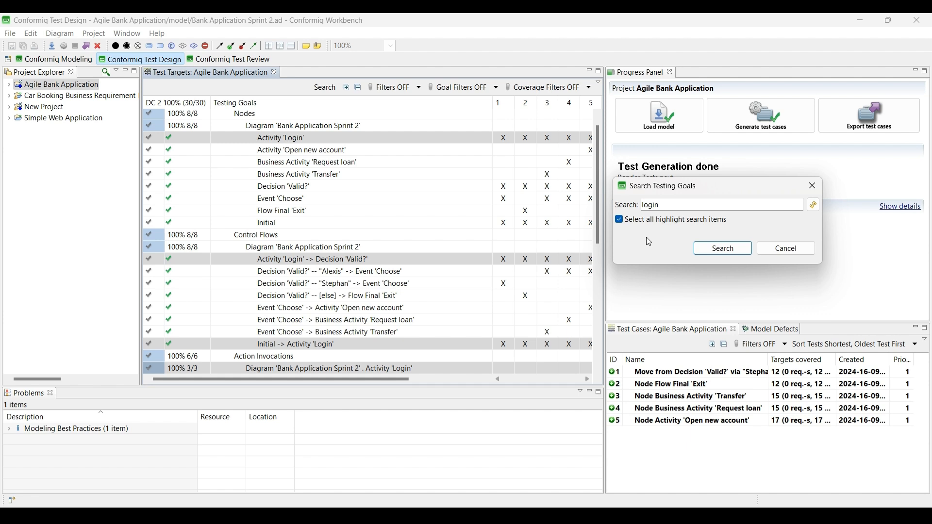
click(161, 140)
click(145, 124)
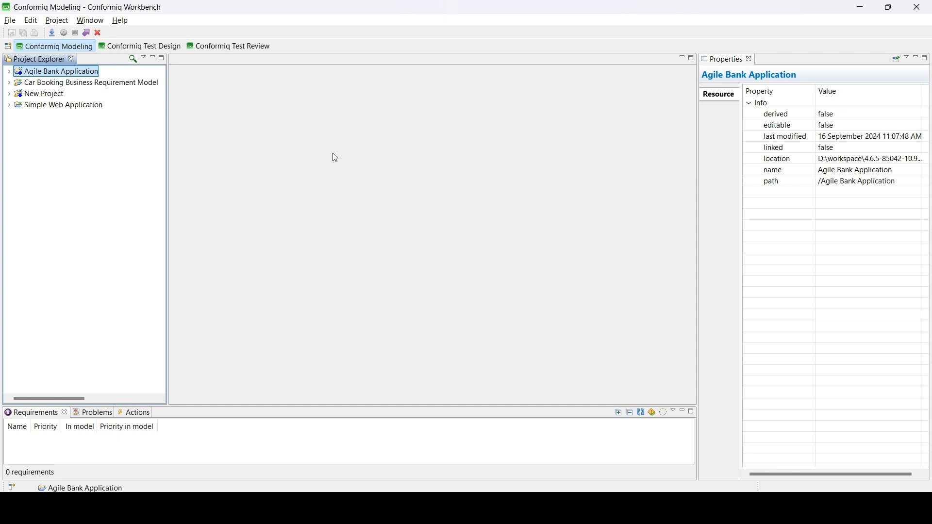
Step: Expand Agile Bank Application one level to show DC, DC 2, model, Test Cases and its files
right_click(45, 73)
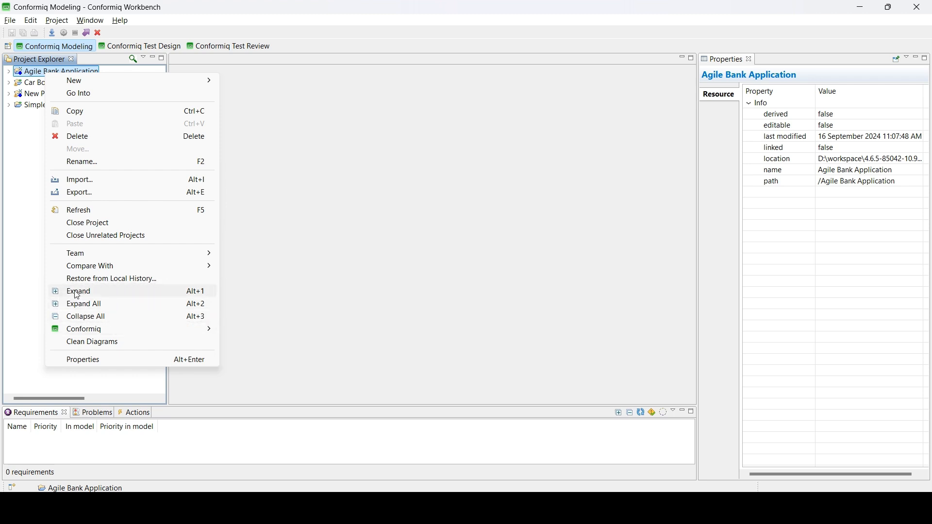
click(113, 296)
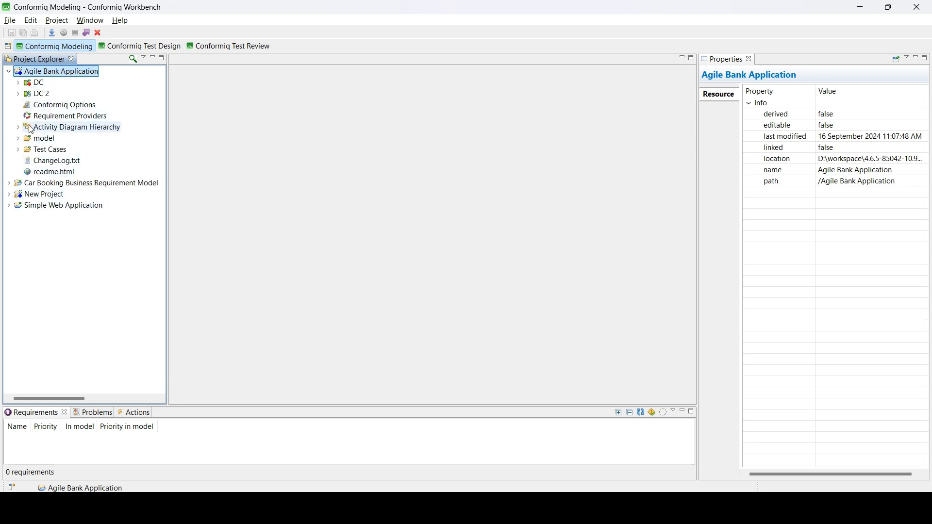
right_click(41, 74)
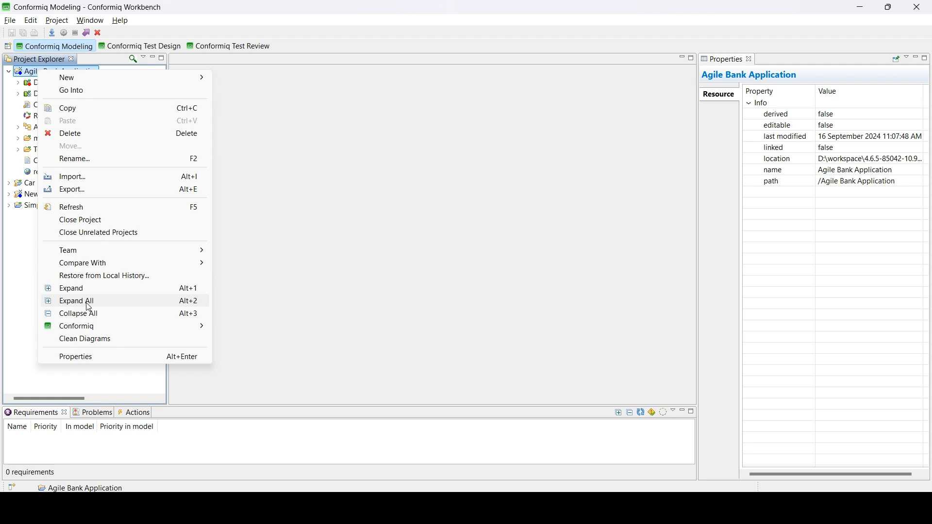
Step: Use Expand All on the project and scroll down to DC 2's RobotFramework and Selenium Java outputs
click(89, 307)
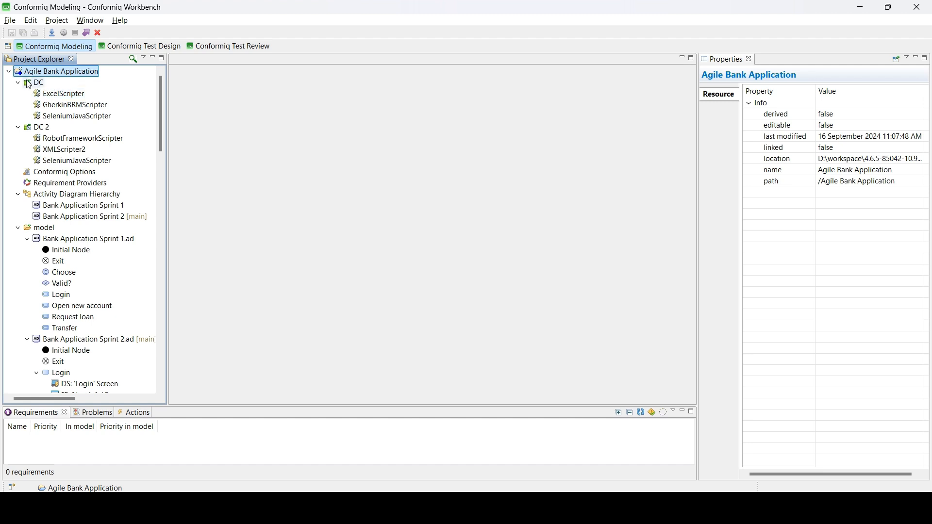
scroll(47, 135, down, 1)
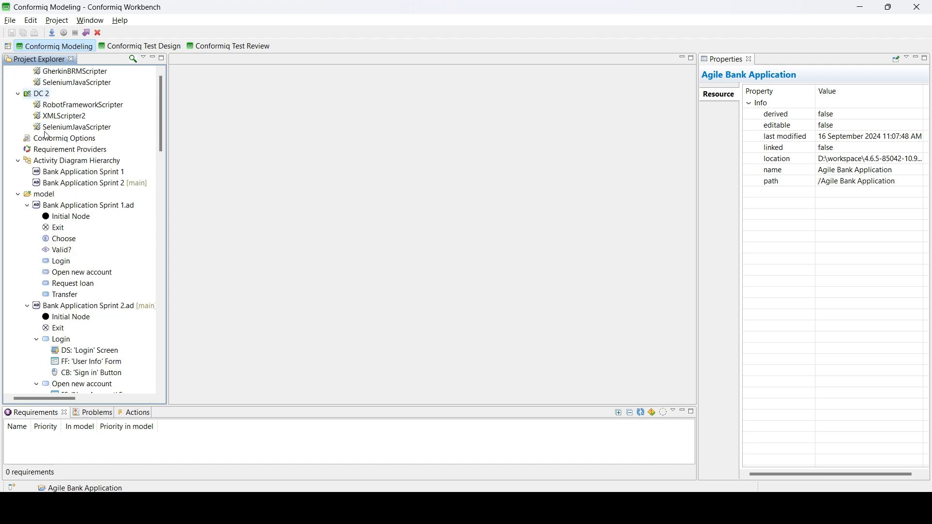
scroll(46, 136, down, 2)
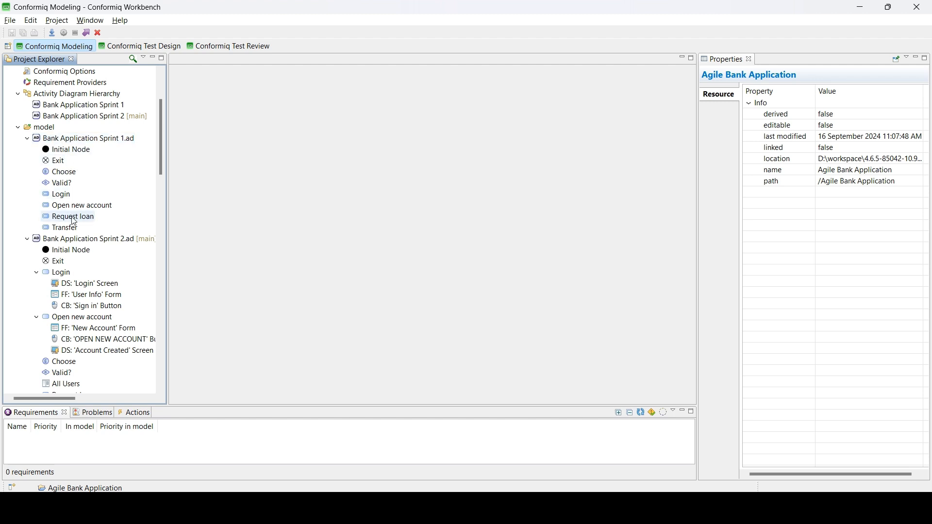
scroll(73, 221, down, 1)
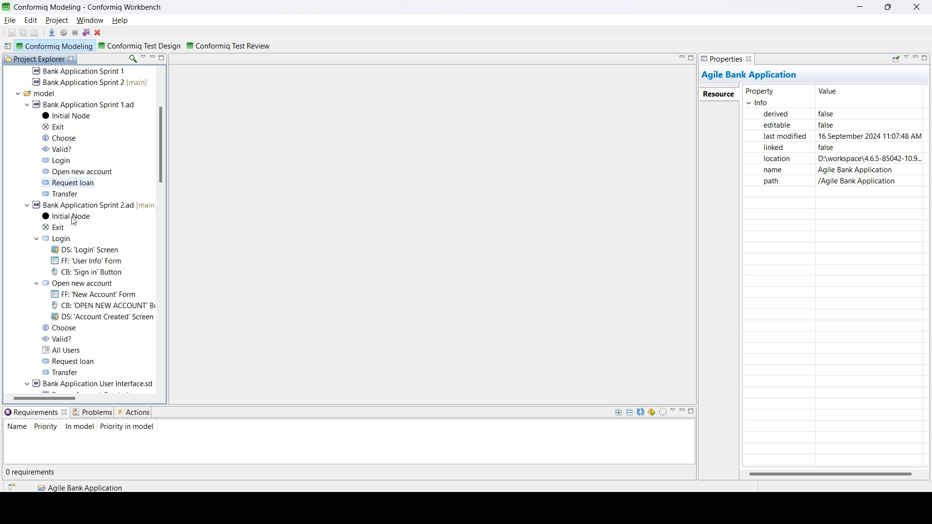
scroll(73, 222, down, 2)
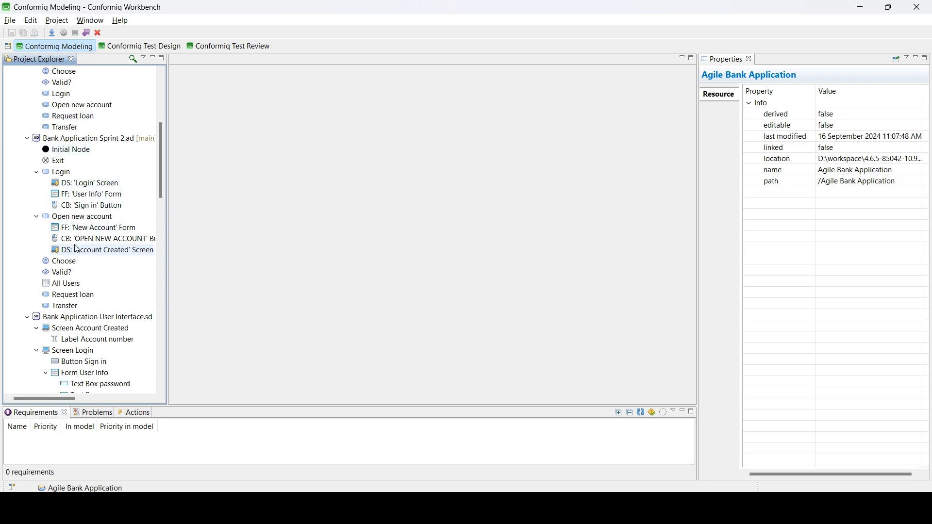
scroll(77, 270, down, 4)
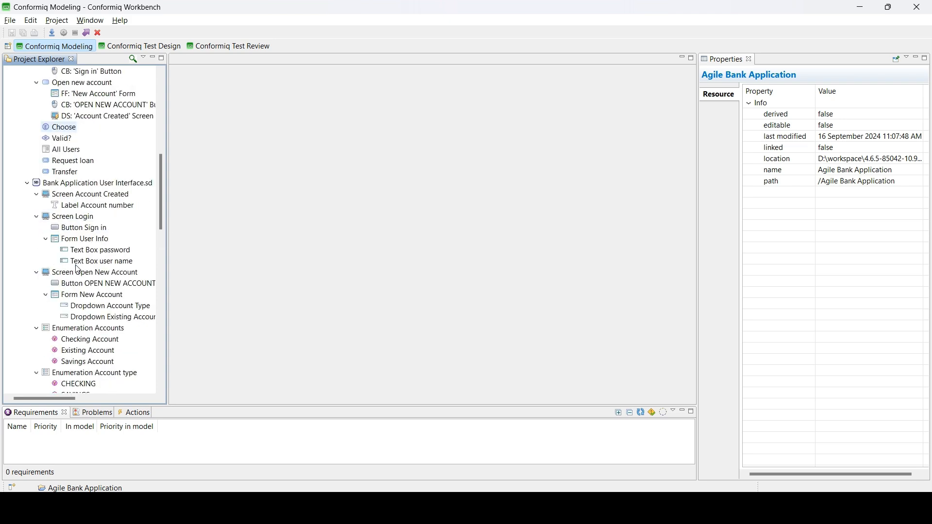
scroll(78, 269, up, 4)
scroll(117, 218, down, 1)
scroll(116, 219, down, 2)
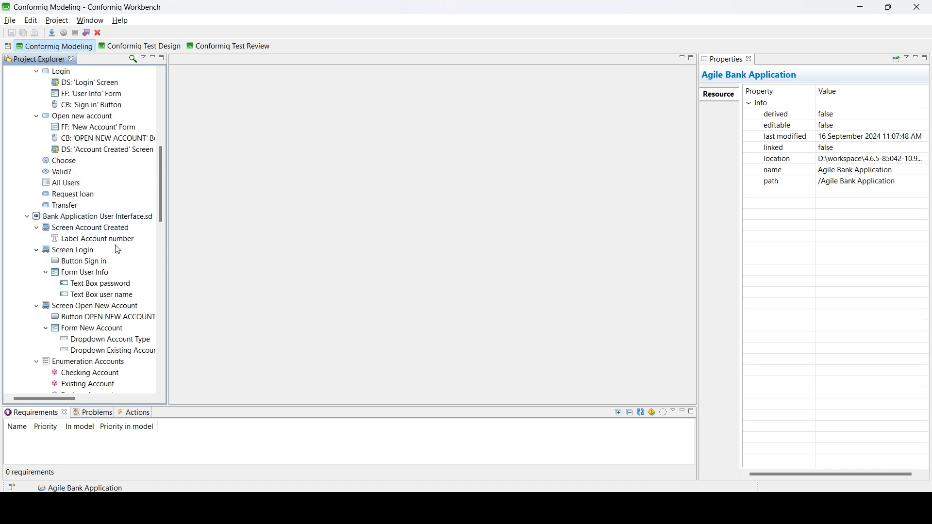
scroll(112, 288, down, 2)
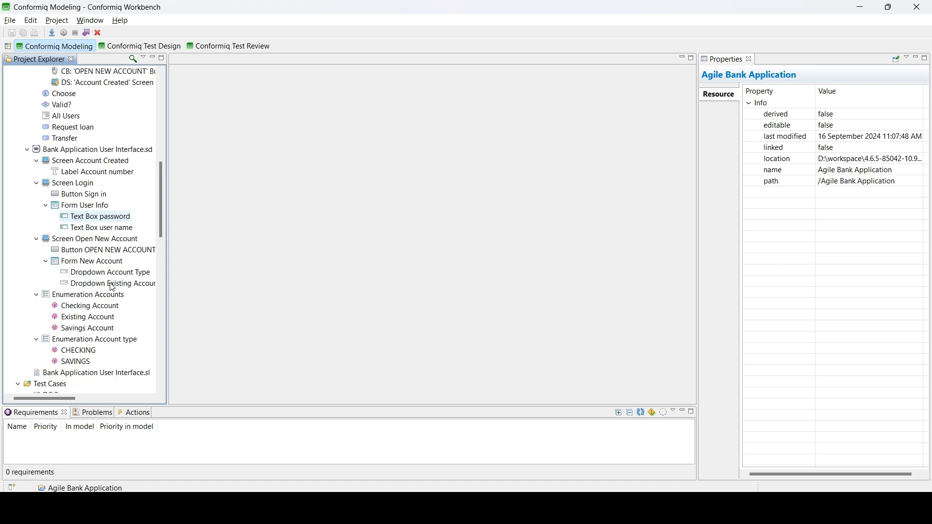
scroll(51, 267, down, 1)
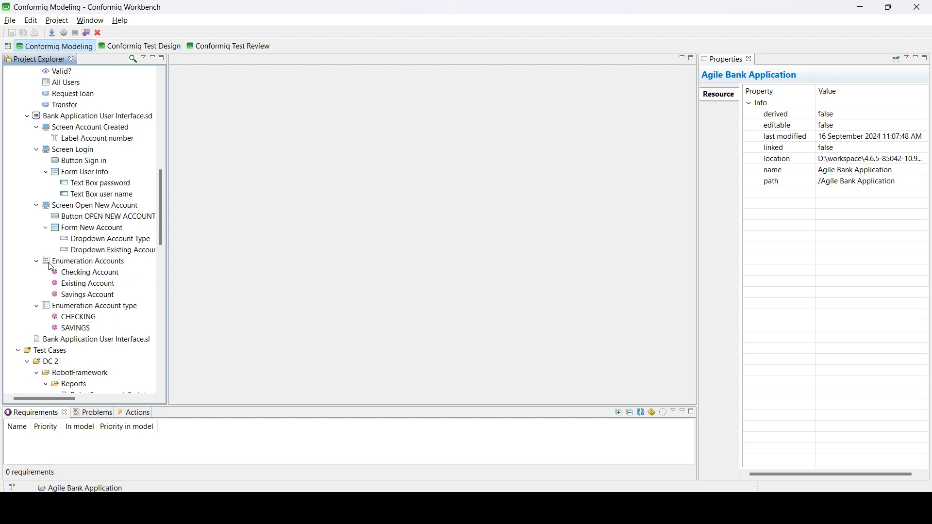
scroll(51, 267, down, 1)
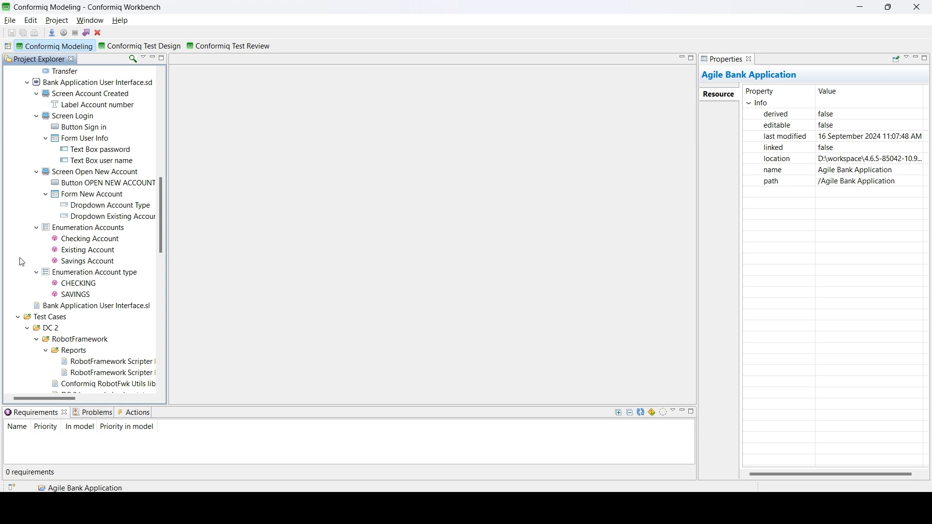
scroll(22, 262, down, 2)
scroll(22, 262, down, 2)
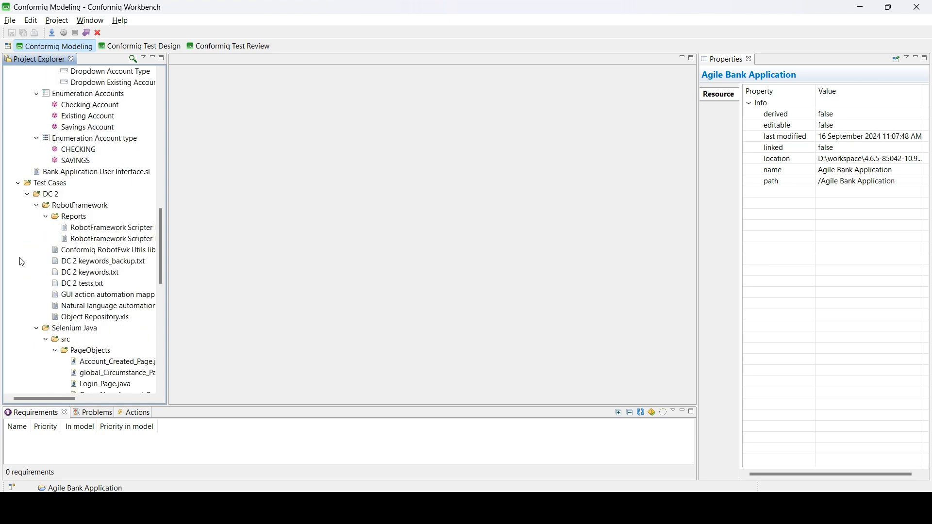
scroll(47, 226, down, 3)
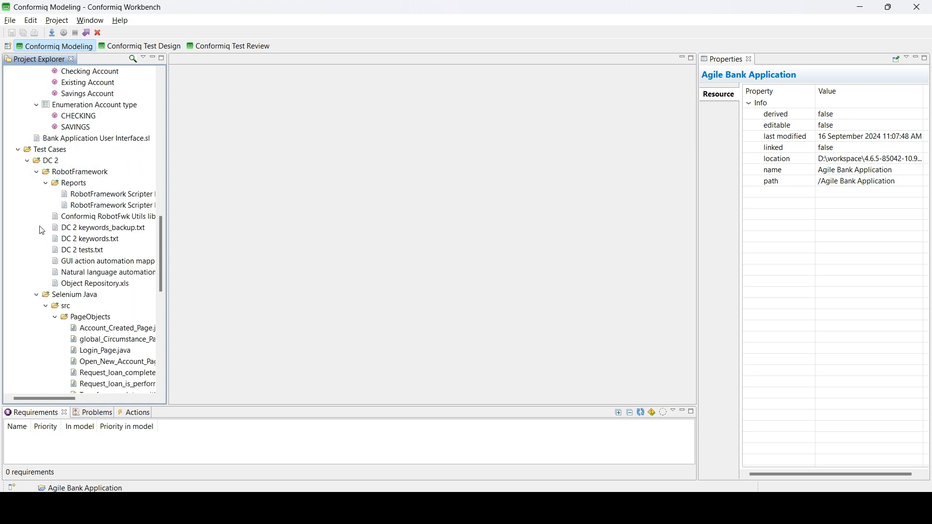
Step: Collapse the RobotFramework and Selenium Java folders together with Collapse All
right_click(10, 194)
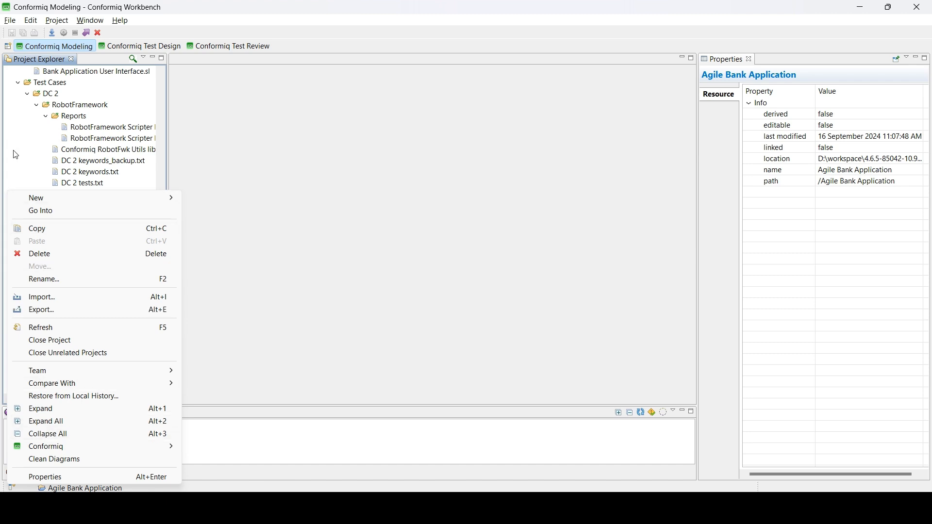
click(24, 156)
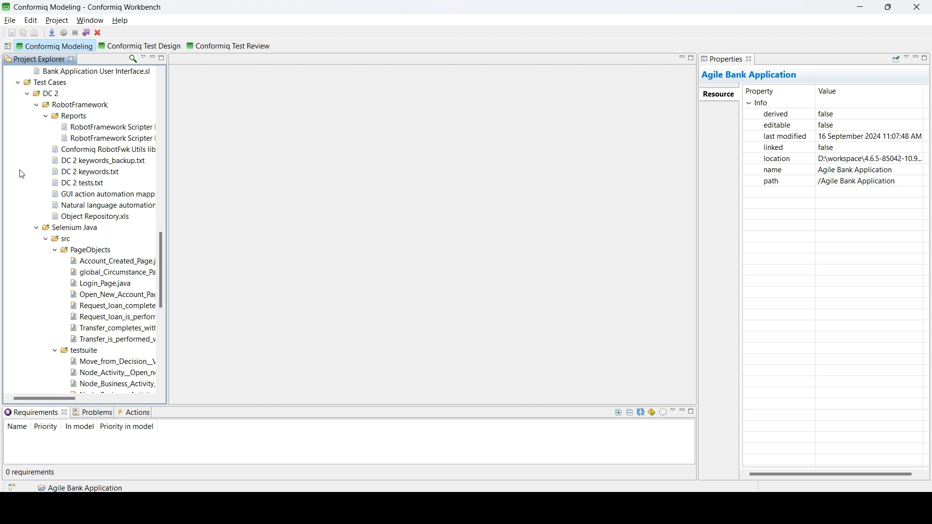
click(70, 105)
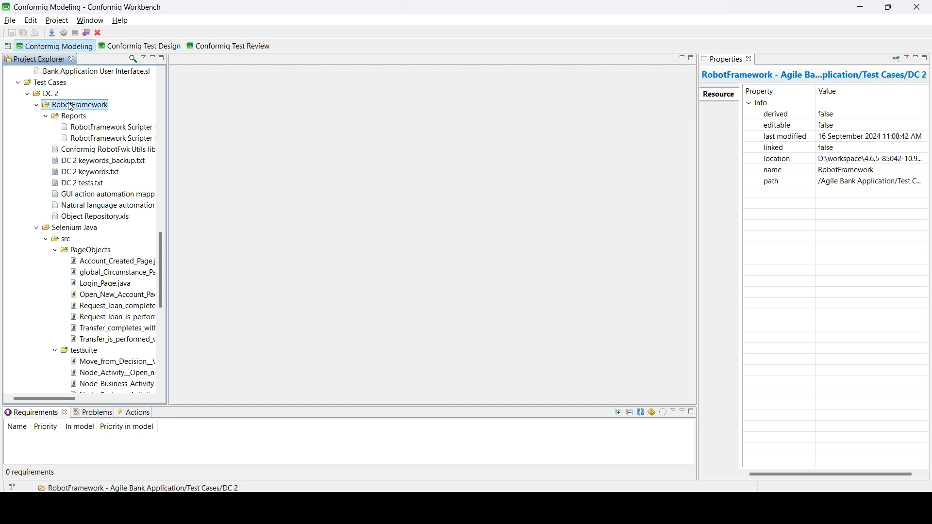
ctrl+click(56, 229)
right_click(54, 232)
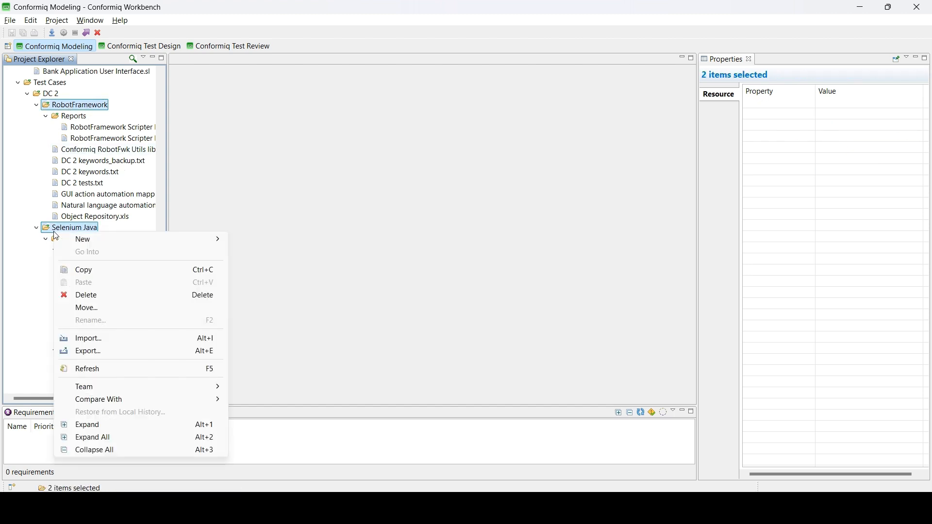
click(95, 453)
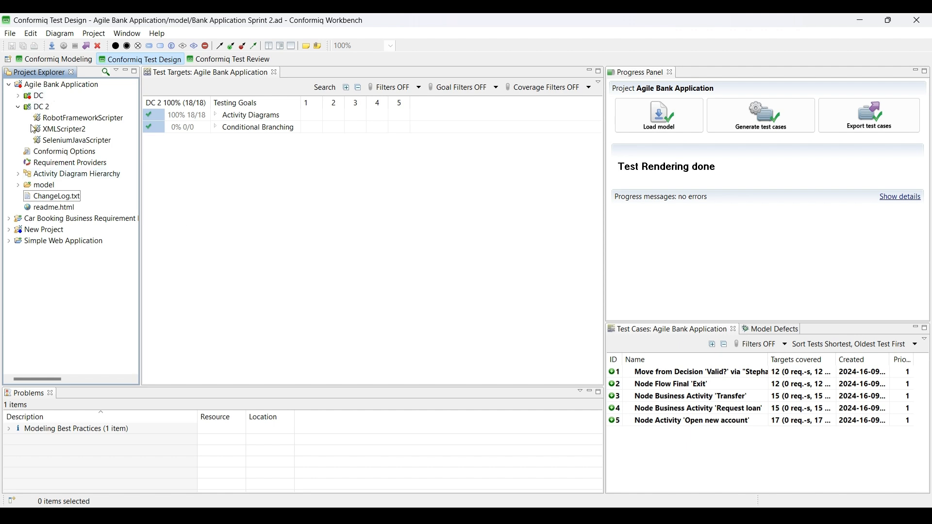
Step: Render tests through RobotFrameworkScripter and SeleniumJavaScripter without regenerating, then expand Test Cases > DC 2
click(57, 122)
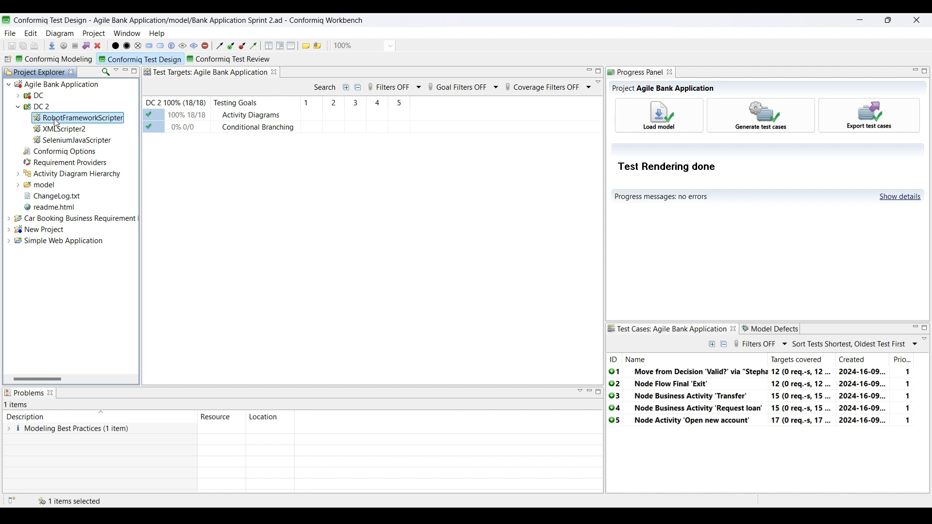
ctrl+click(57, 144)
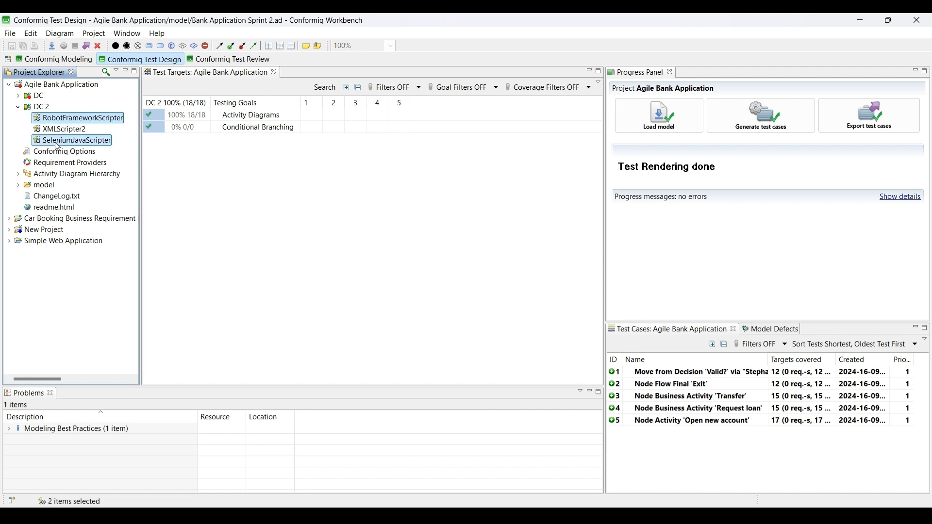
right_click(56, 142)
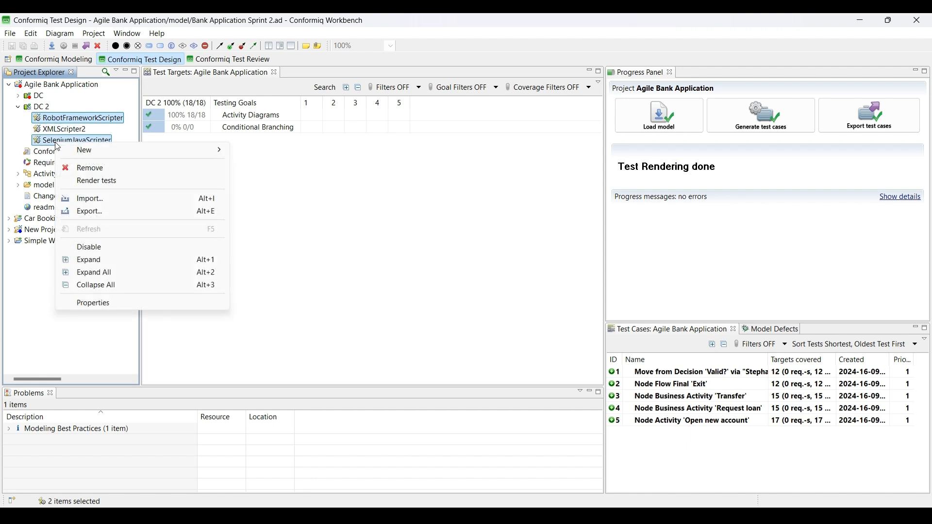
click(97, 181)
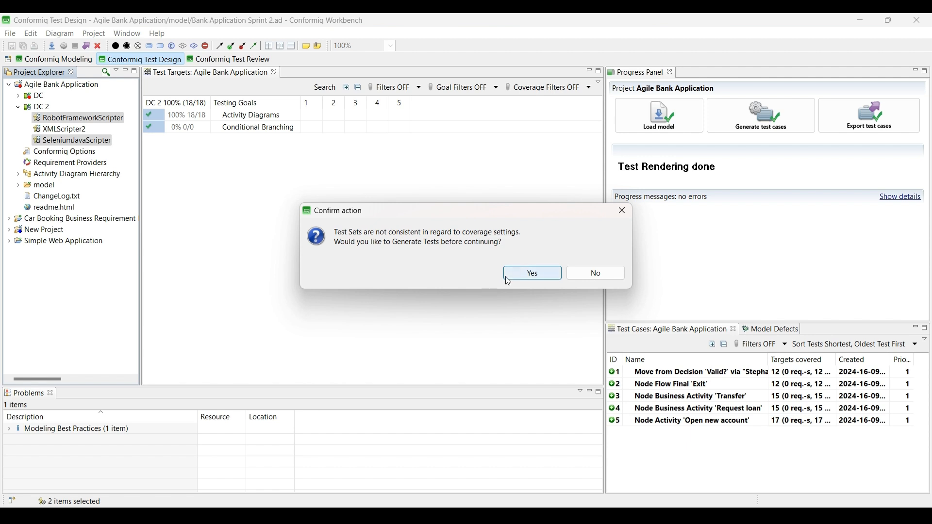
click(583, 278)
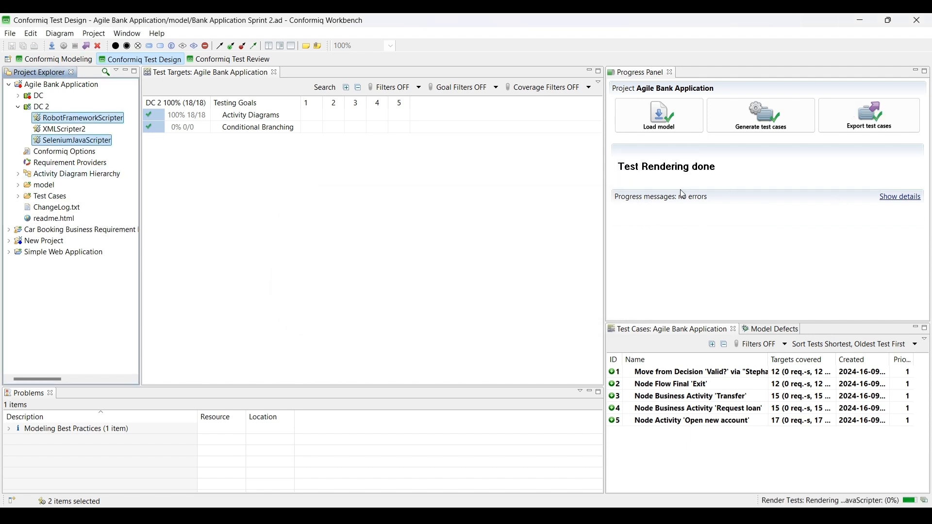
click(17, 196)
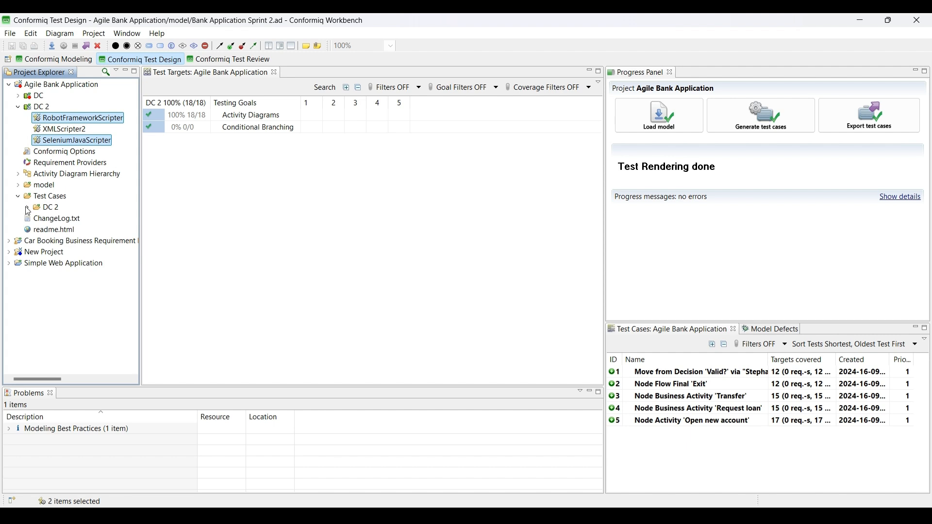
click(27, 207)
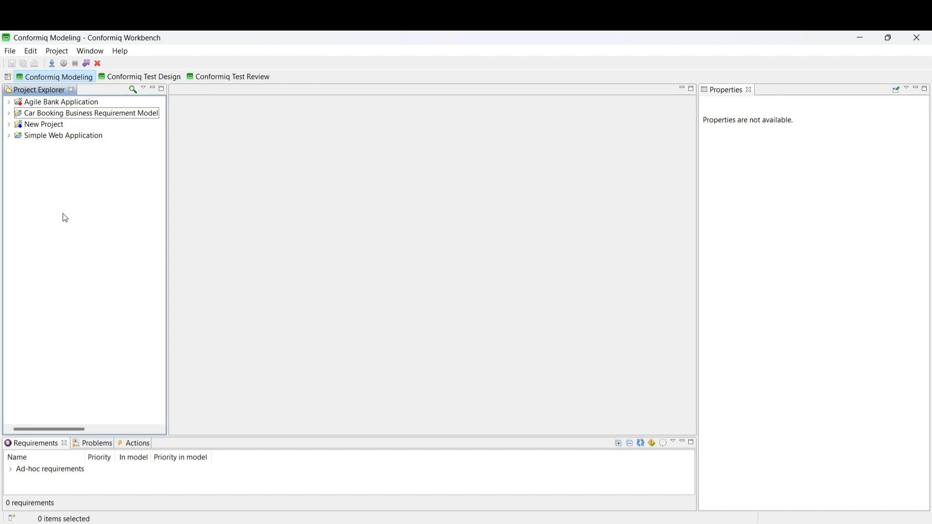
Step: Load Agile Bank Application's model with Alt+L, accepting the perspective switch, then return to Modeling
click(55, 103)
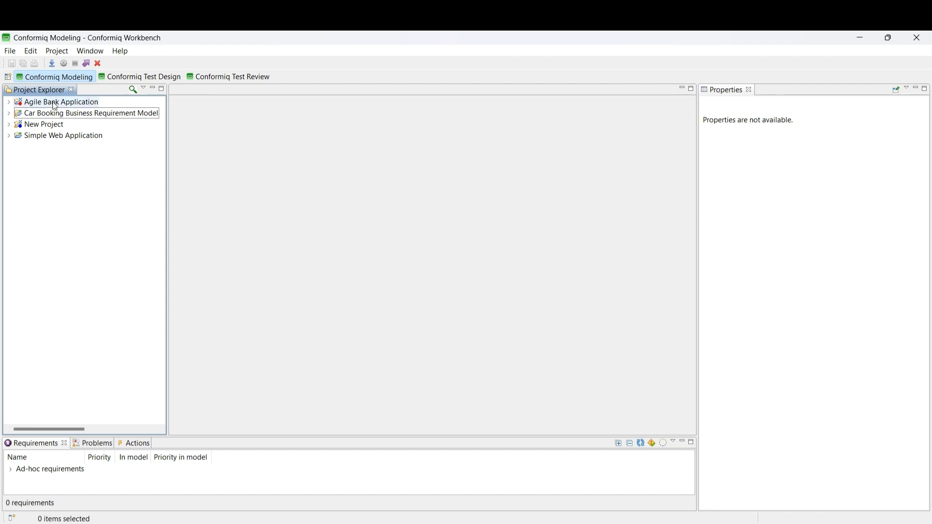
key(alt+l)
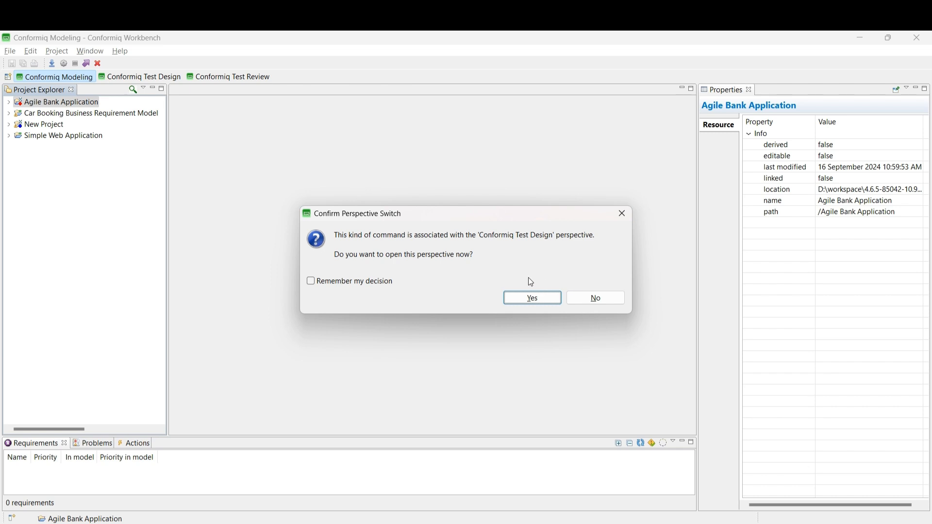
click(526, 298)
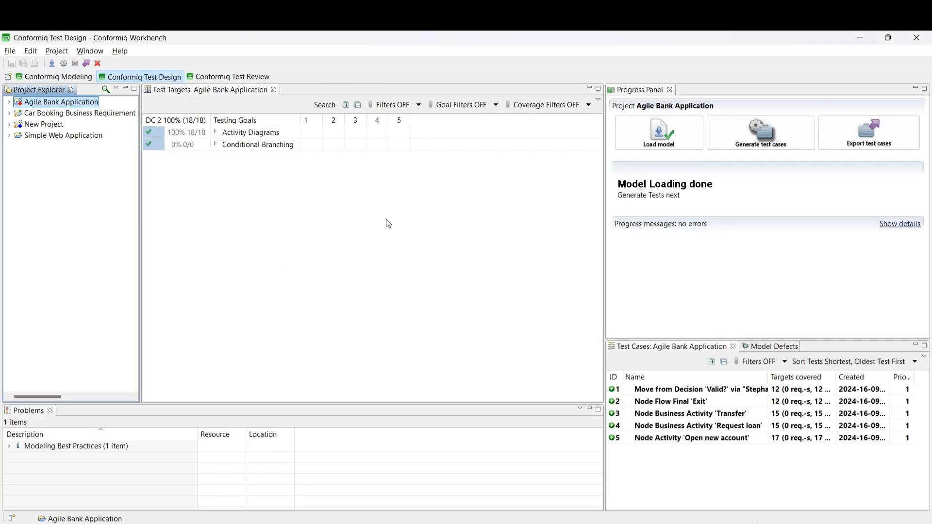
click(666, 126)
click(46, 78)
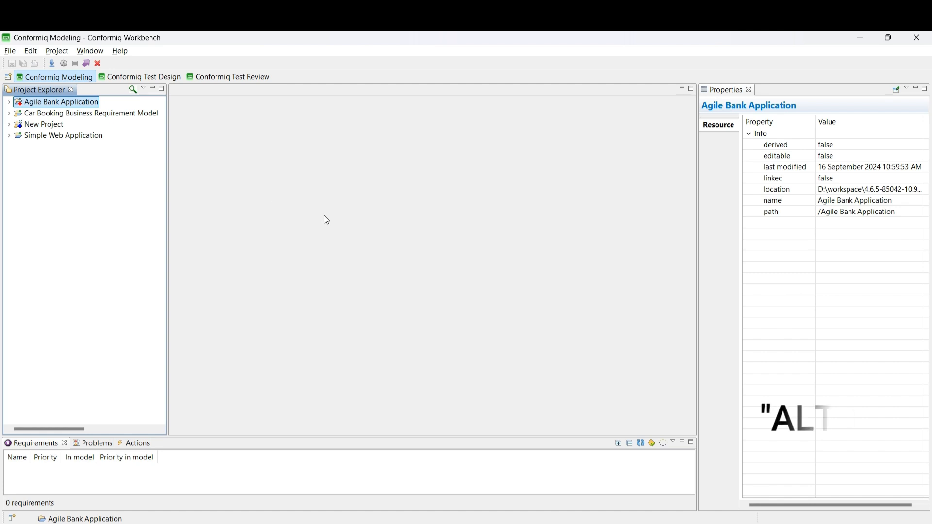
Step: Generate test cases with Alt+G while staying in Modeling, then switch to Test Design
key(alt+g)
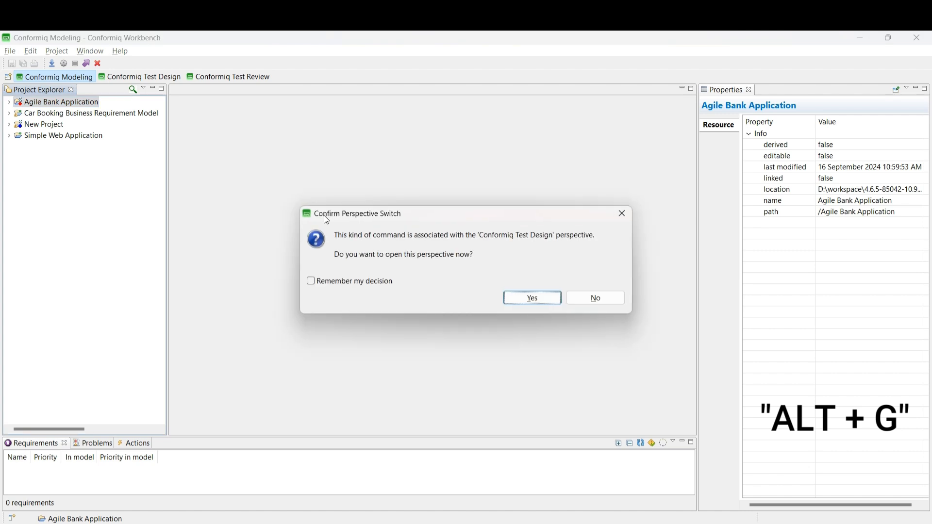
click(612, 300)
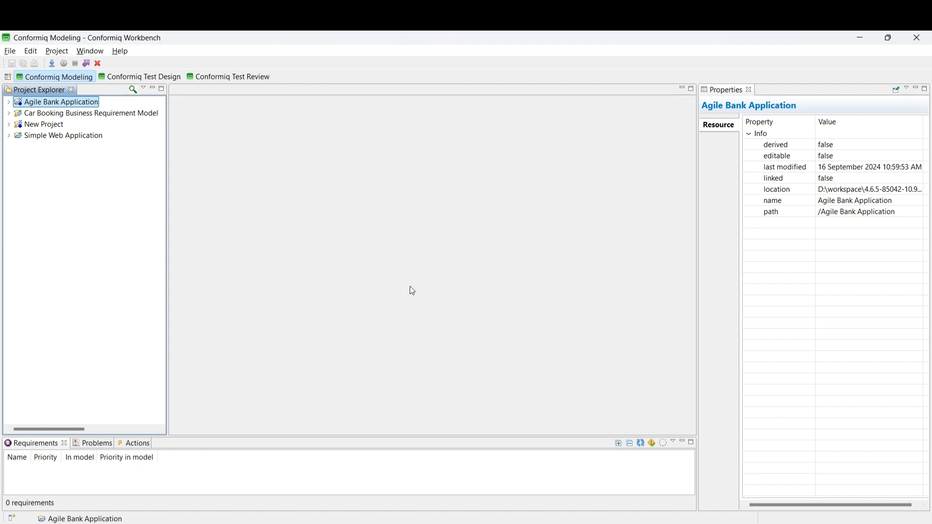
click(151, 78)
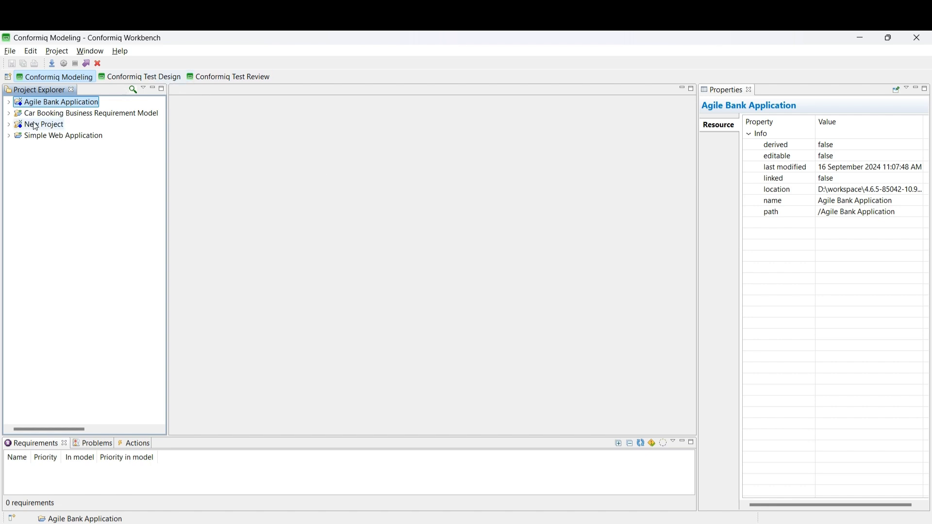
Step: Expand the project and DC 2, then render the tests with Alt+R in Test Design
click(9, 102)
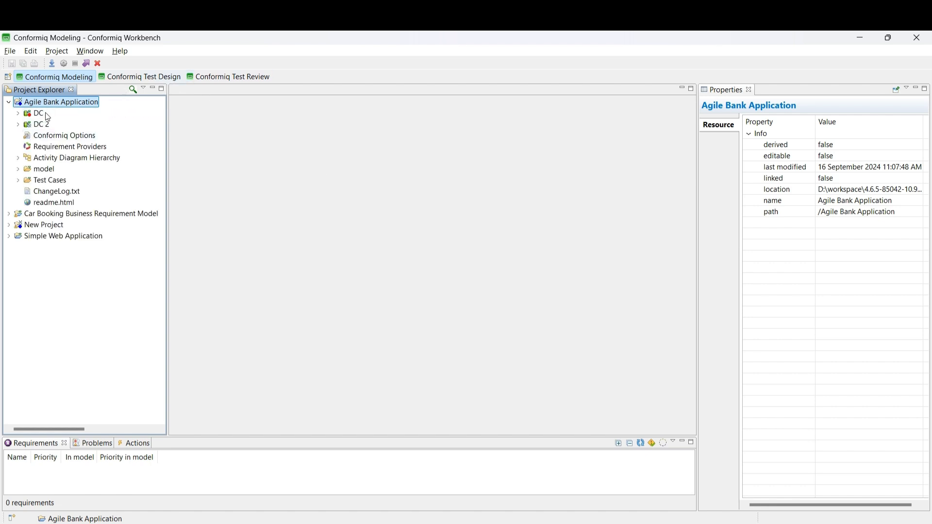
click(18, 125)
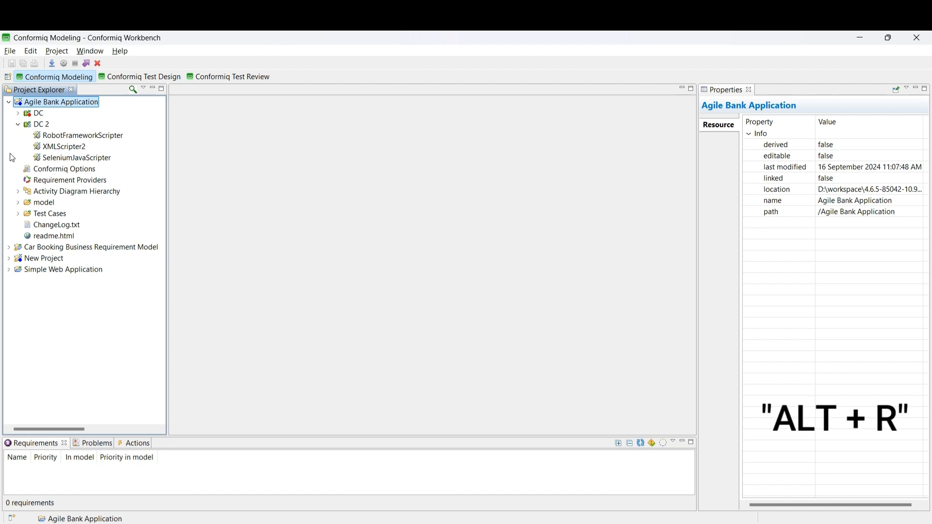
key(alt+r)
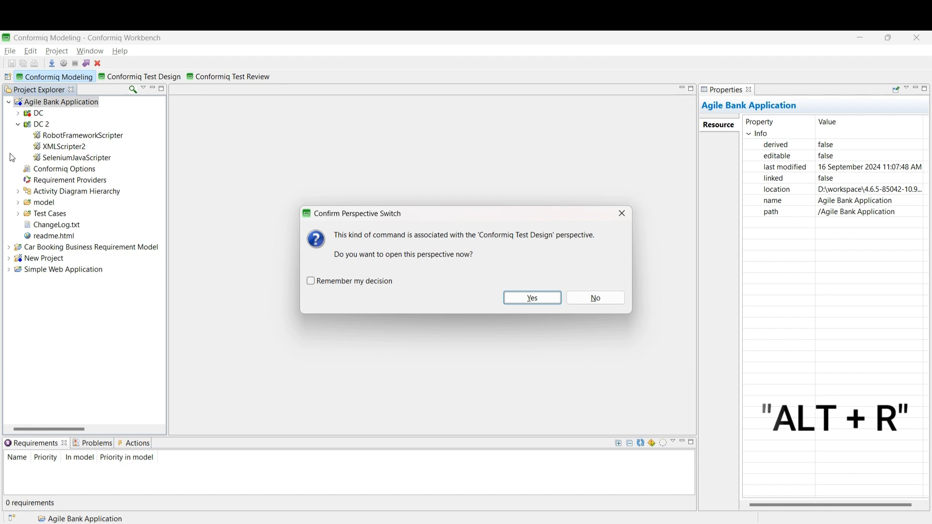
click(531, 300)
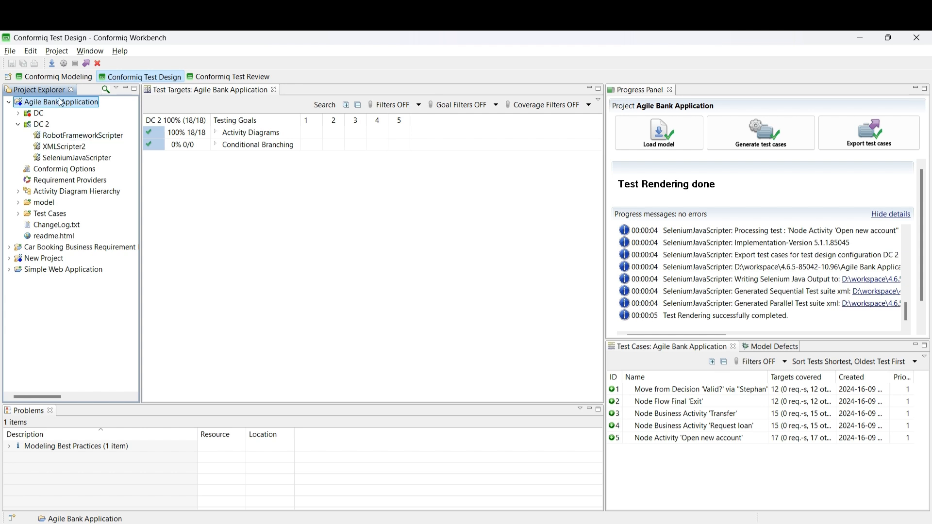
click(43, 78)
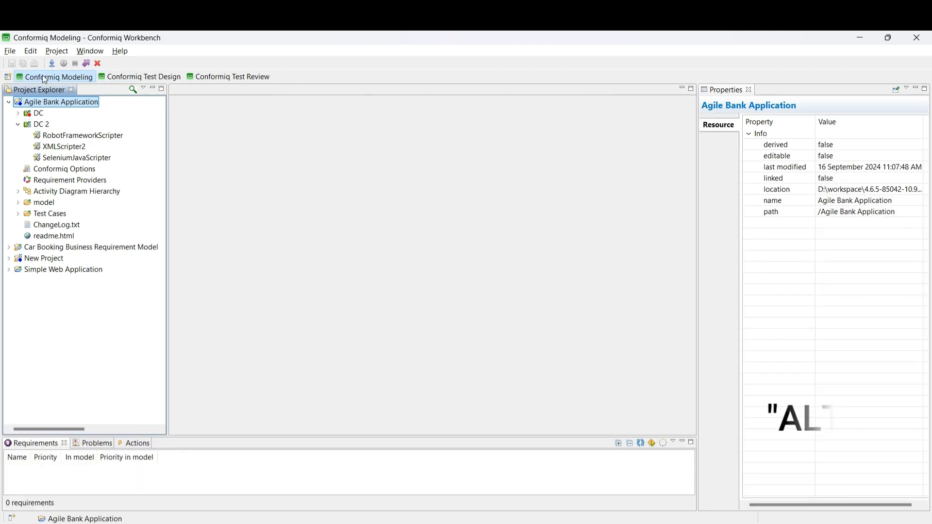
key(alt+i)
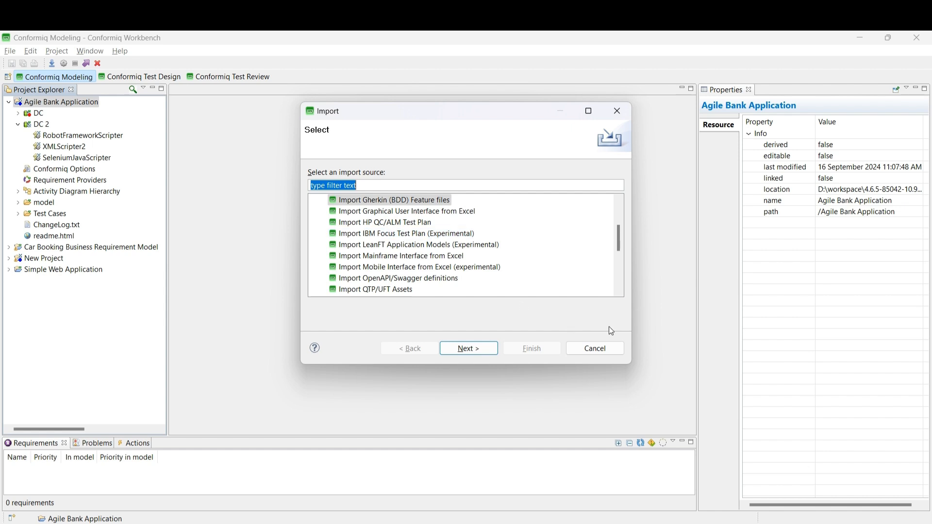
click(596, 350)
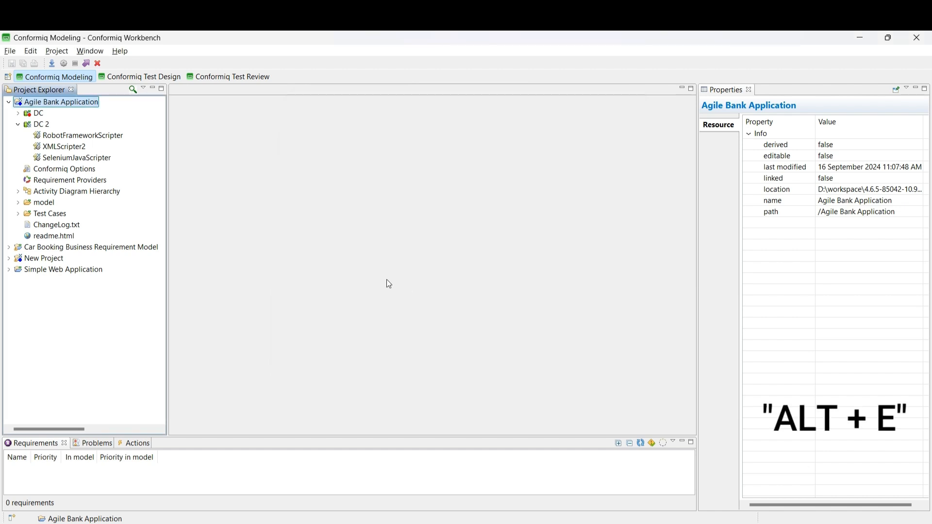
key(alt+e)
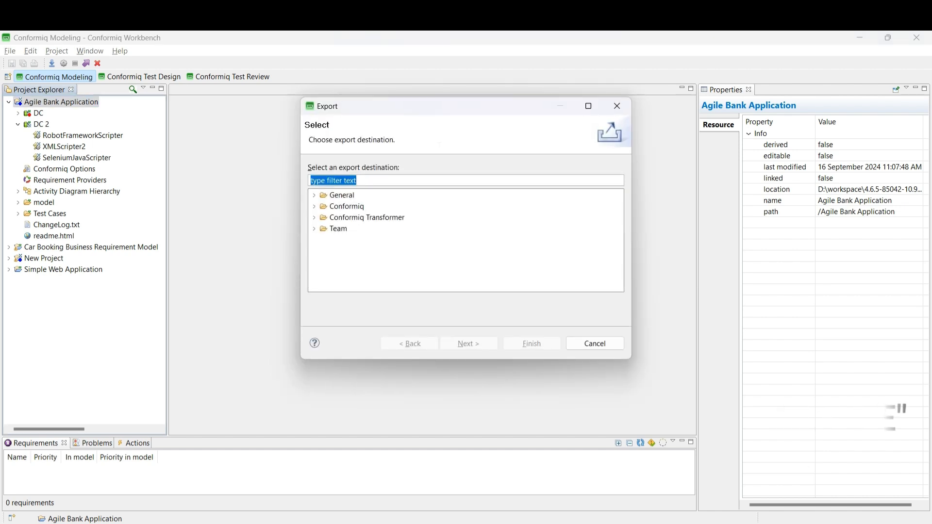
click(315, 197)
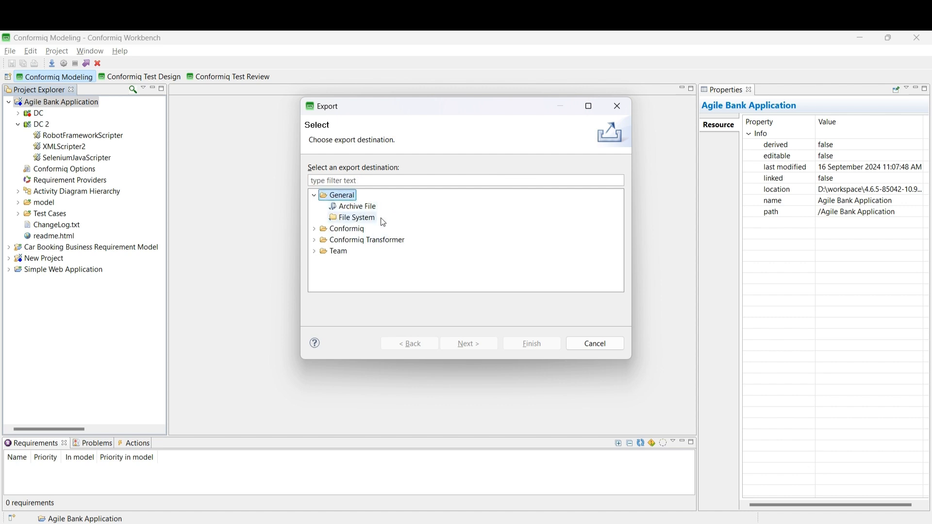
click(315, 228)
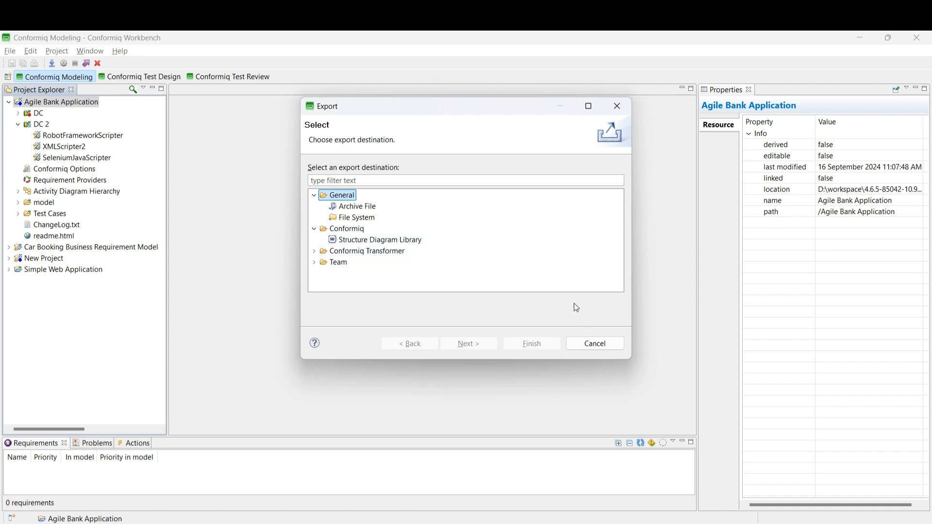
click(588, 345)
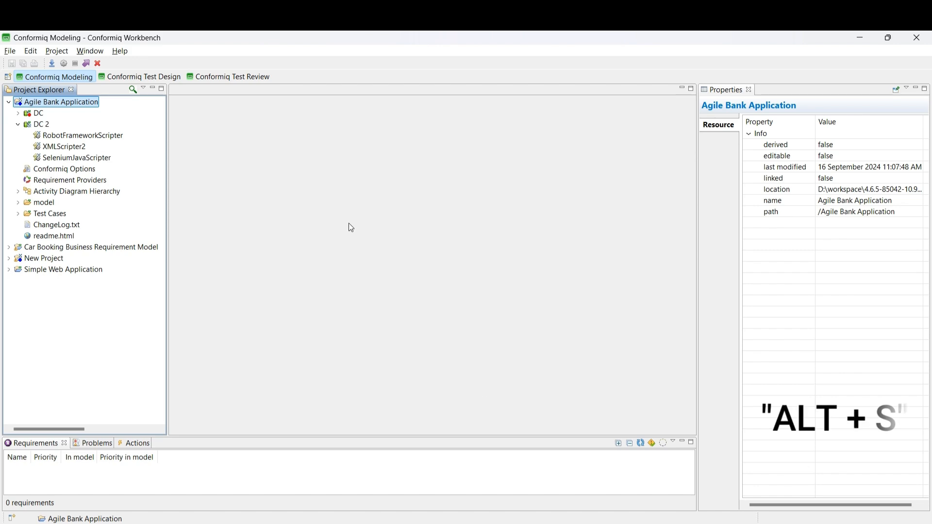
Step: Dismiss the project file search, then open Search Testing Goals, accepting the switch to Conformiq Test Design
key(alt+s)
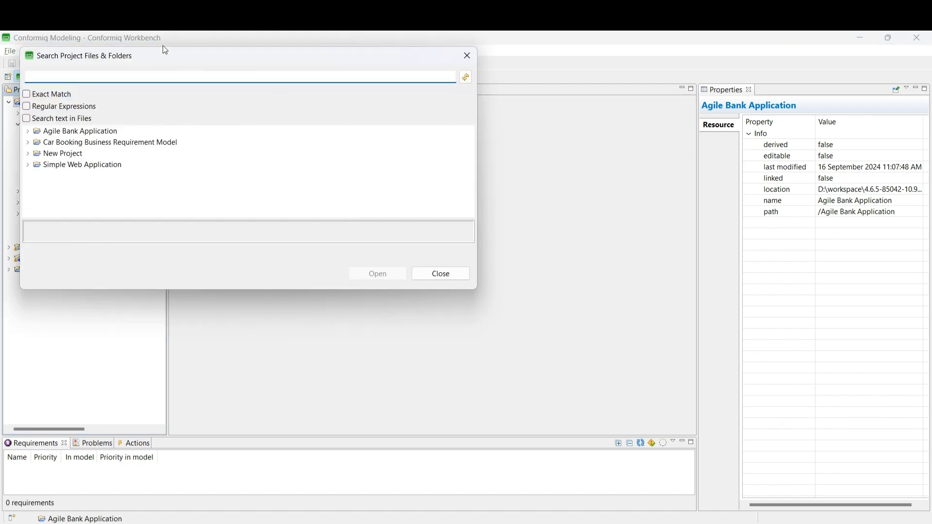
key(Escape)
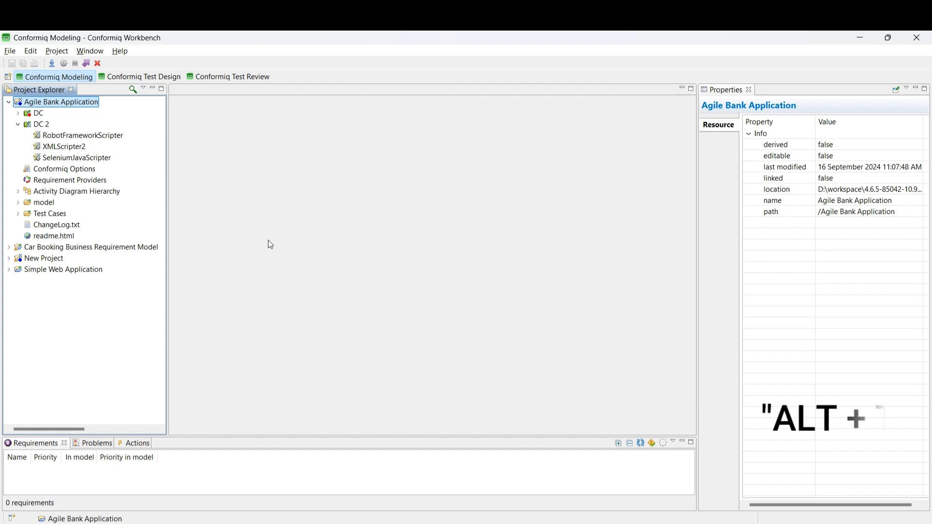
key(alt+t)
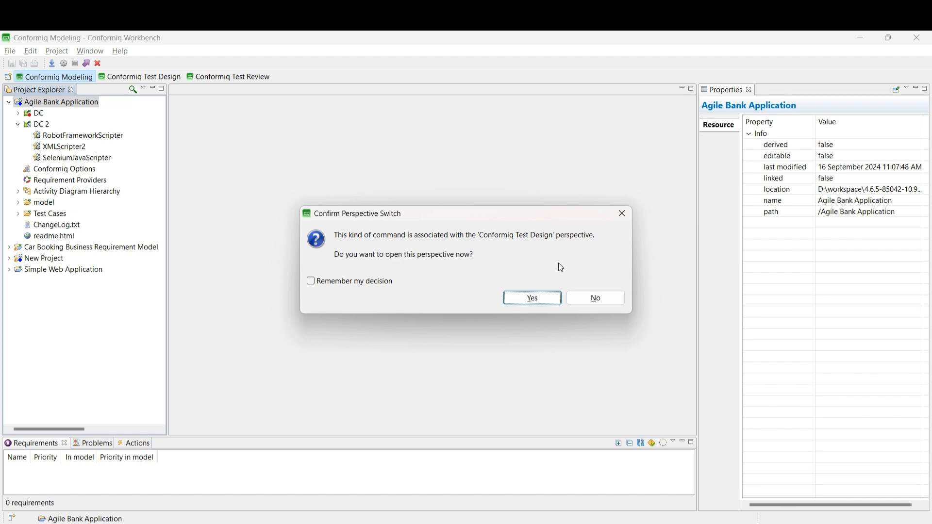
click(531, 297)
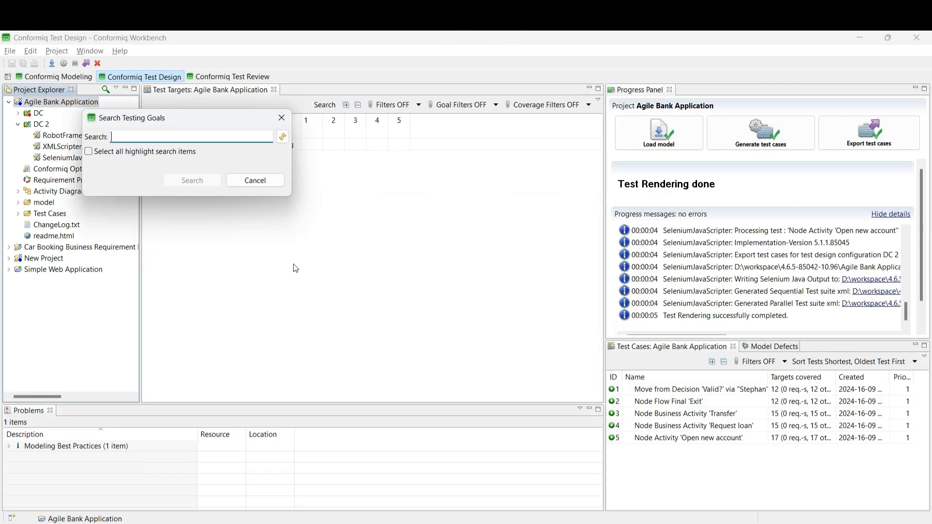